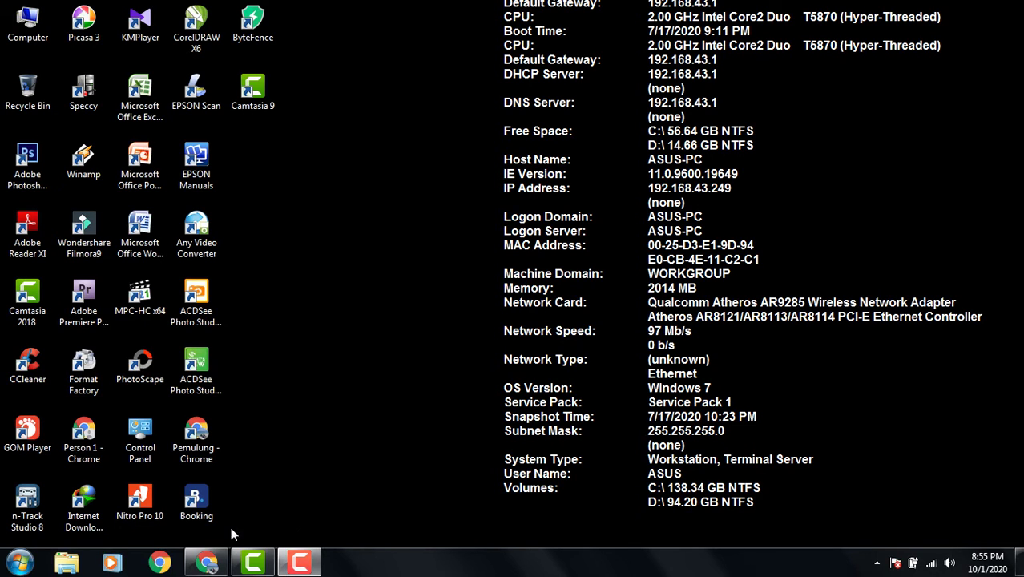
Step: Switch to Google Classroom in Chrome, start a new class and accept the notice about using Classroom at school with students
mouse_move(208, 566)
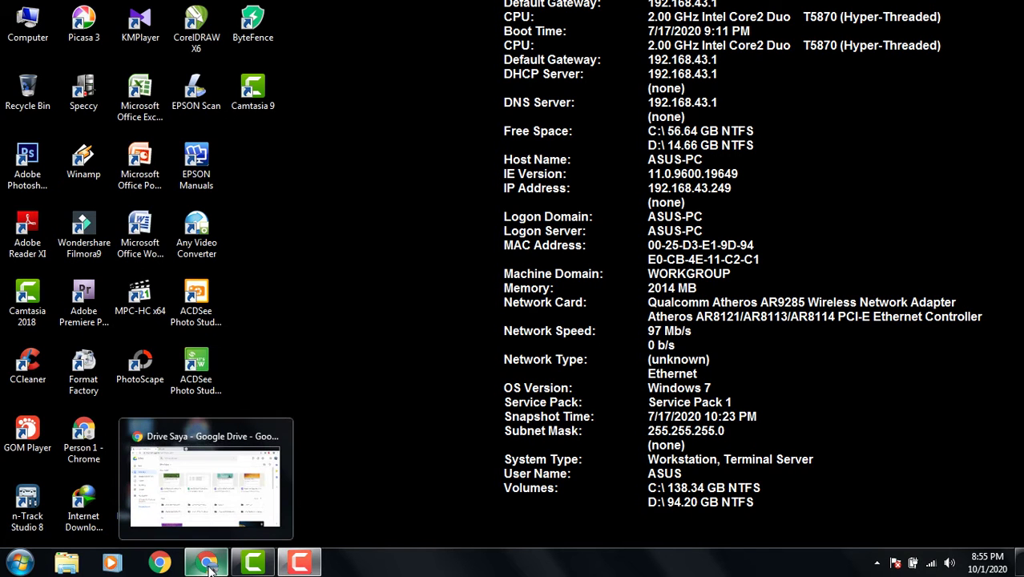
left_click(208, 566)
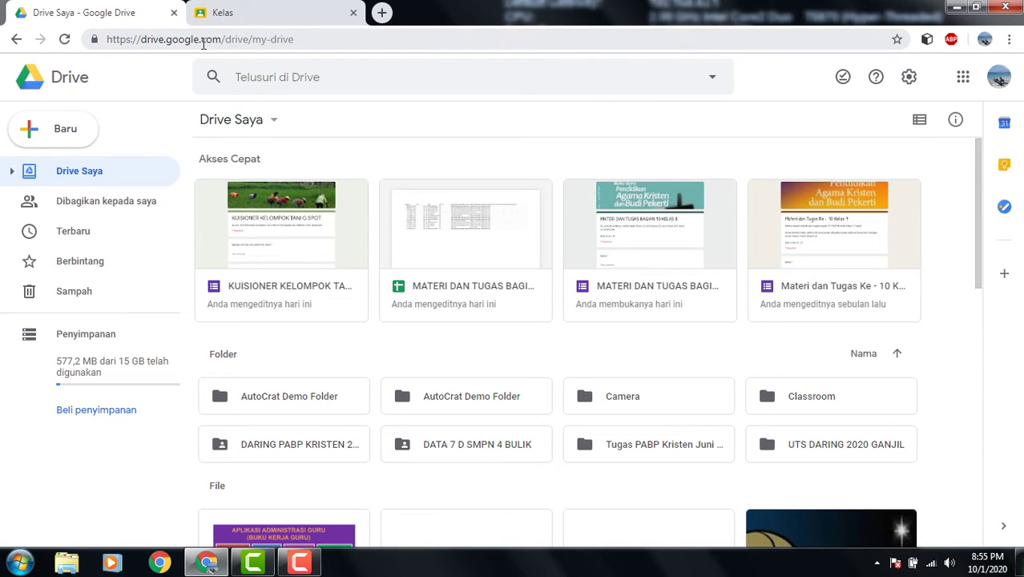
left_click(274, 16)
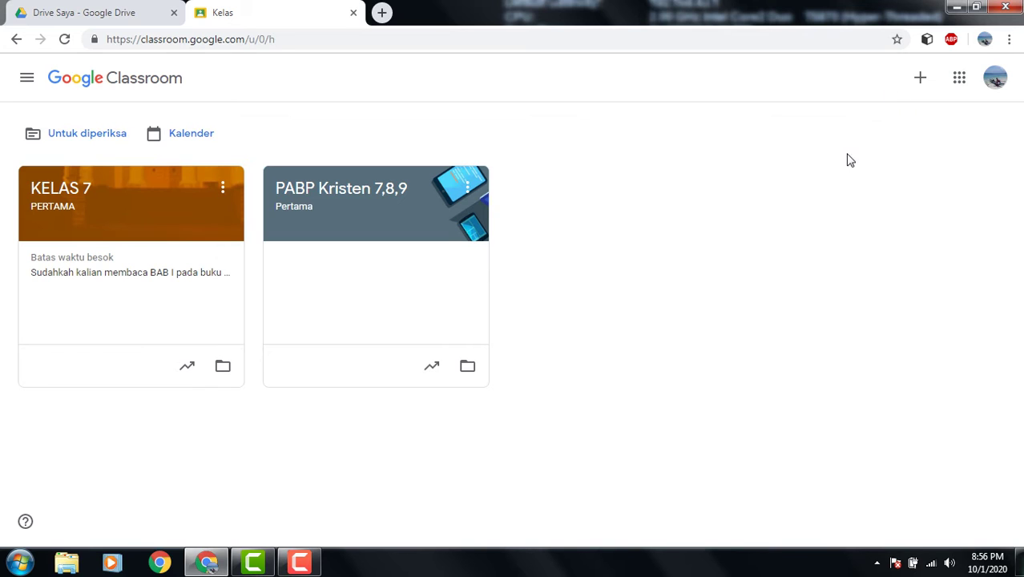
left_click(920, 80)
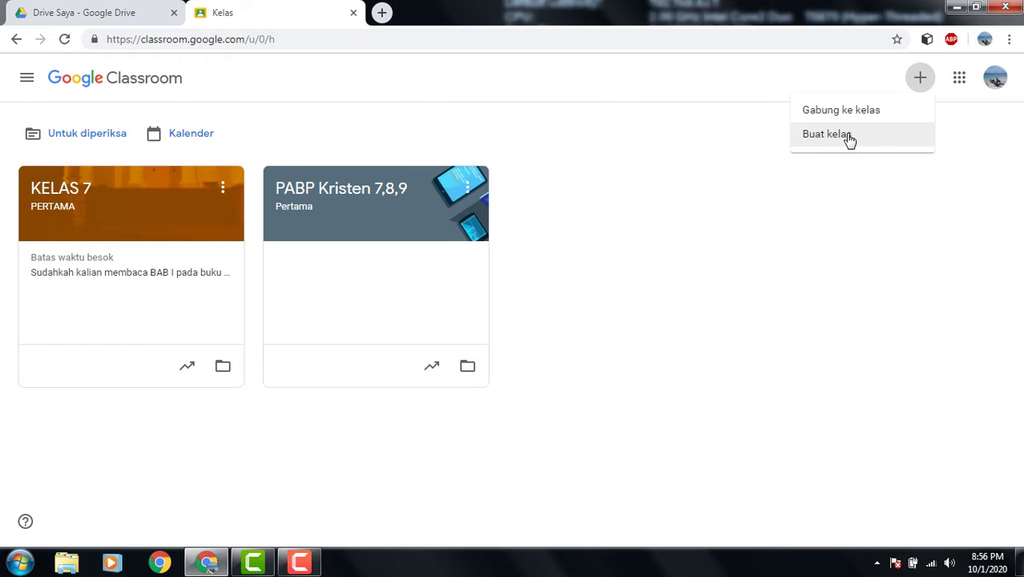
left_click(847, 137)
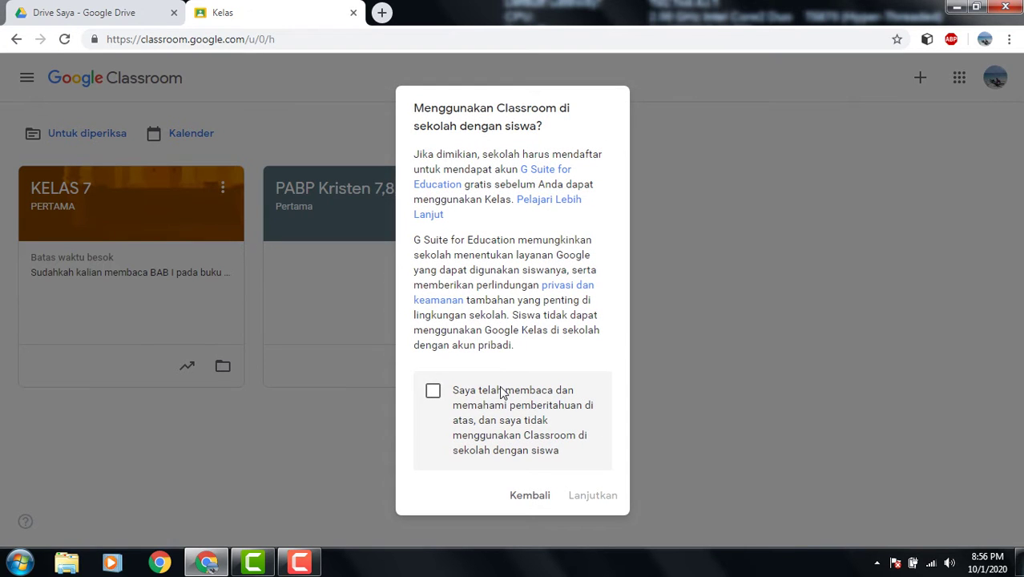
left_click(433, 398)
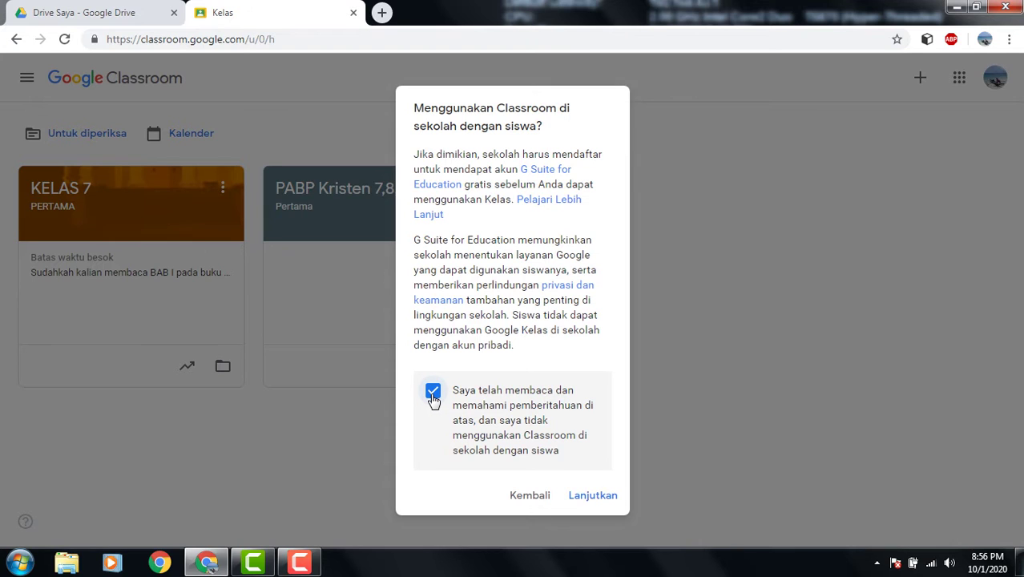
left_click(593, 496)
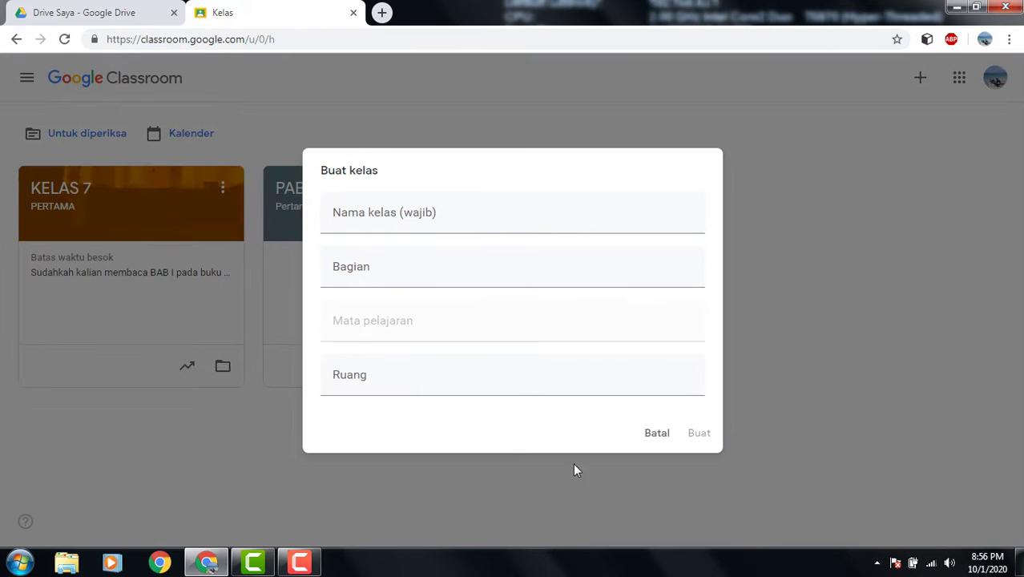
Step: Create the class with the name Kelas 7, section Pertama, subject Matematika and room A, dismissing the Windows color scheme prompts
left_click(369, 212)
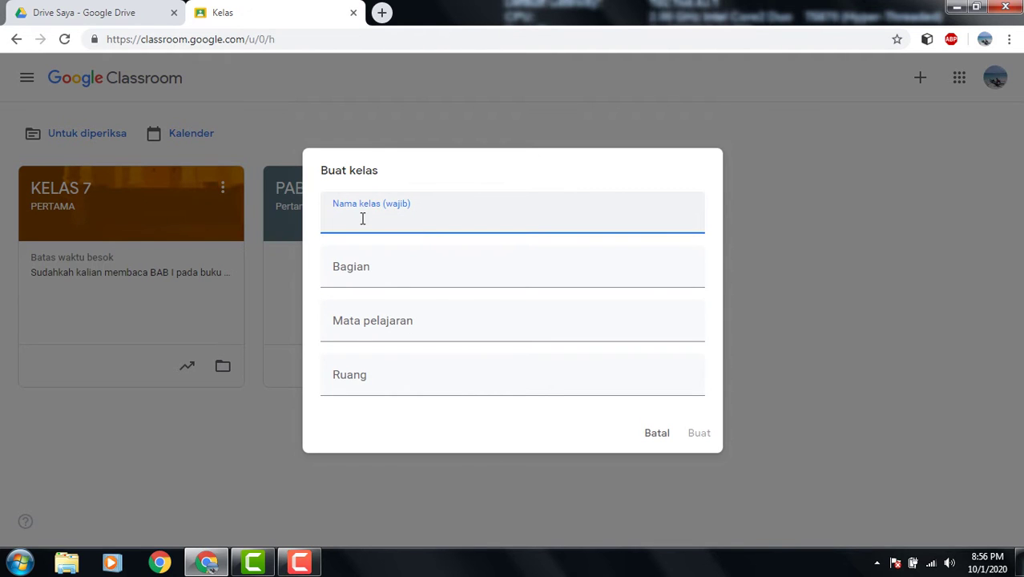
left_click(370, 330)
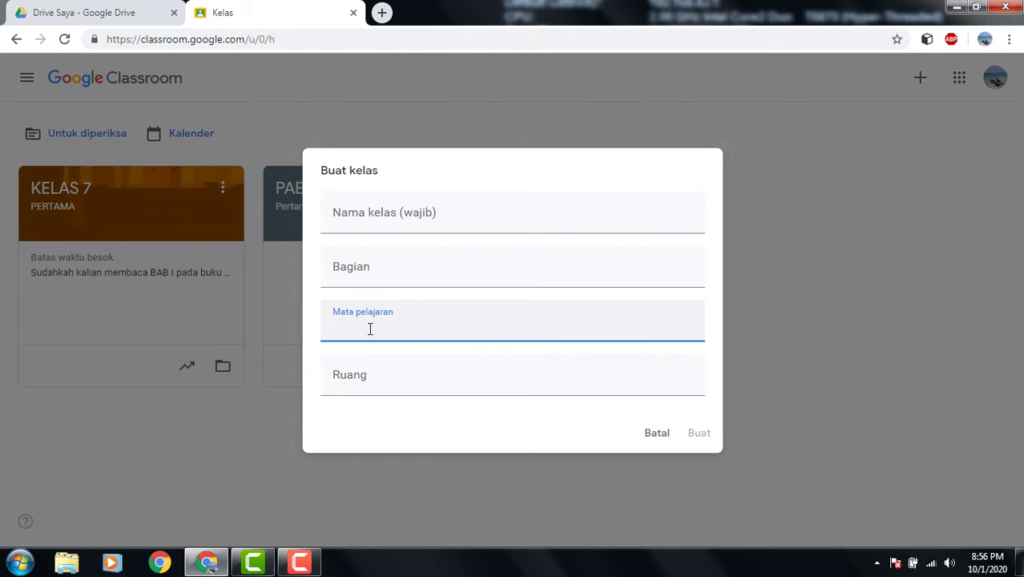
type("Matematika")
left_click(371, 214)
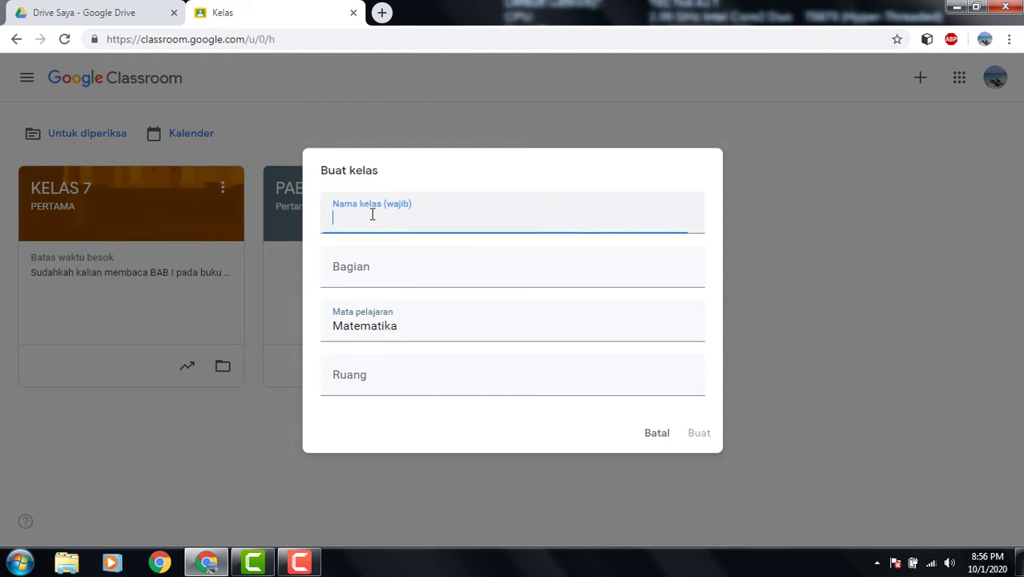
type("Kelas ")
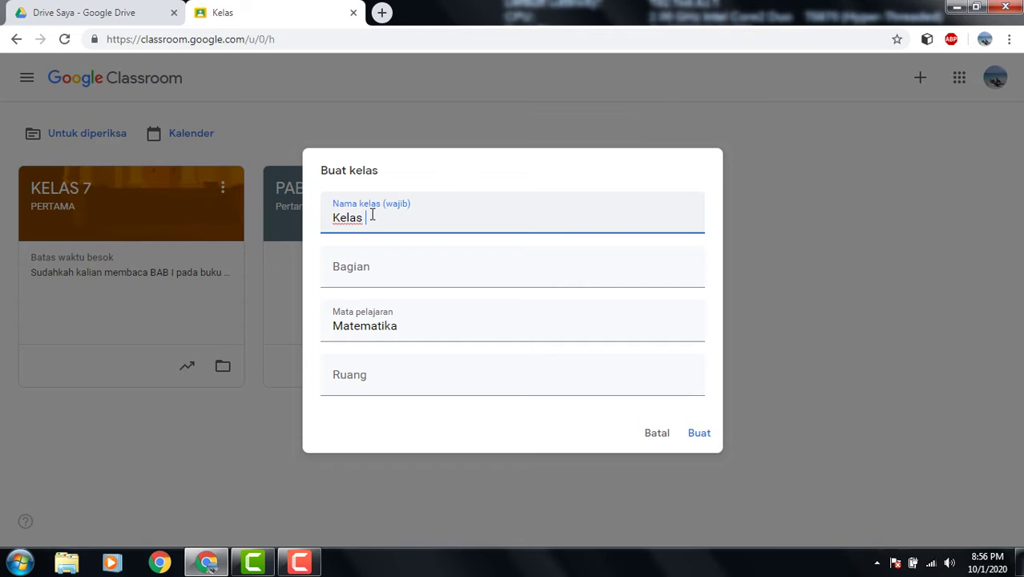
type("7")
left_click(362, 269)
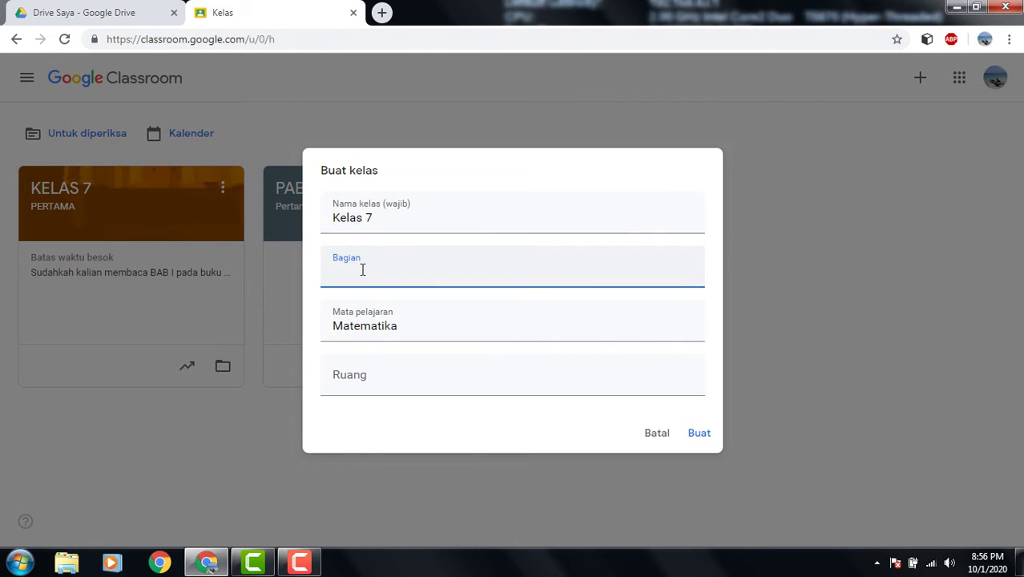
type("Pertama")
left_click(362, 374)
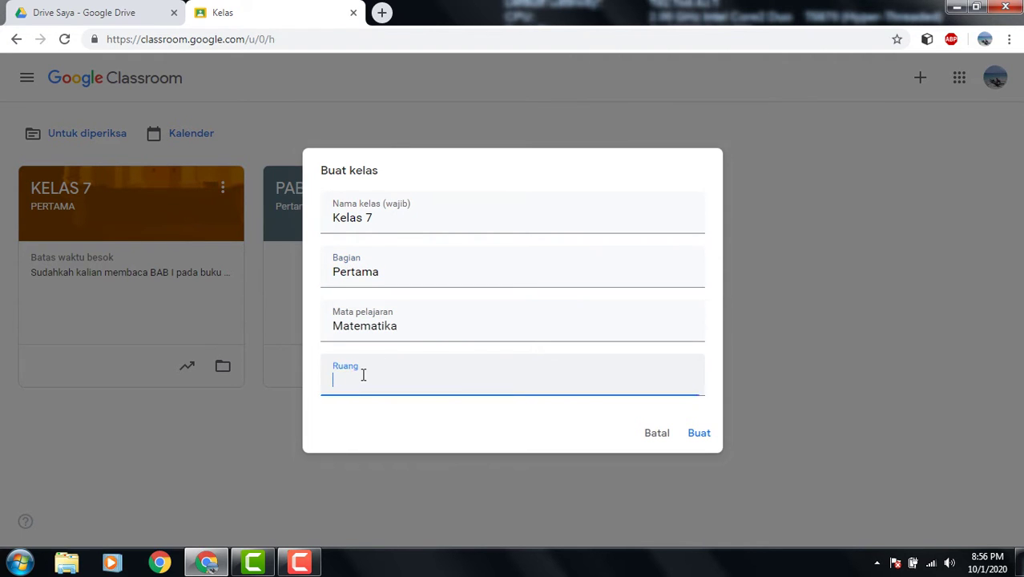
type("A")
left_click(389, 219)
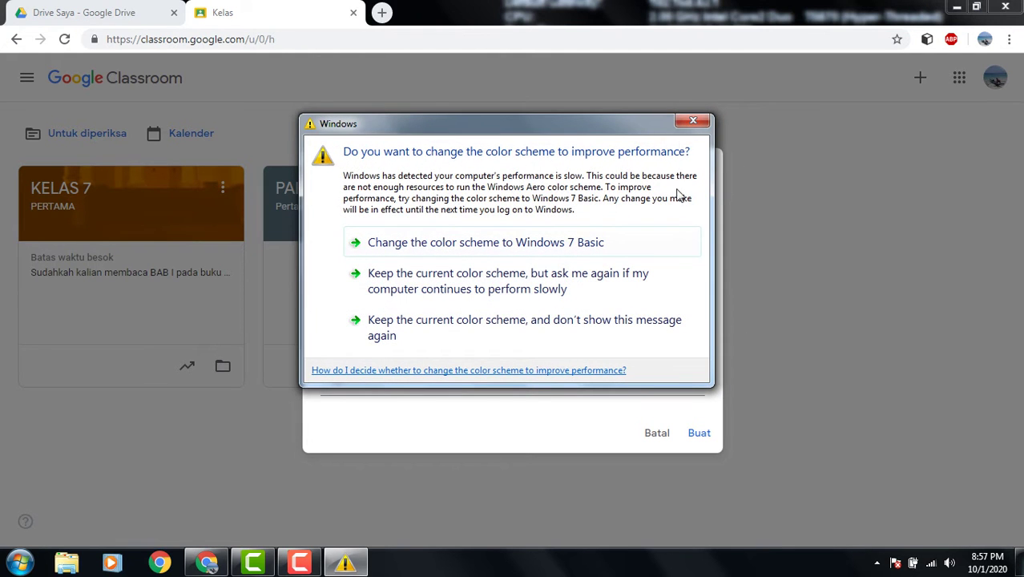
left_click(690, 118)
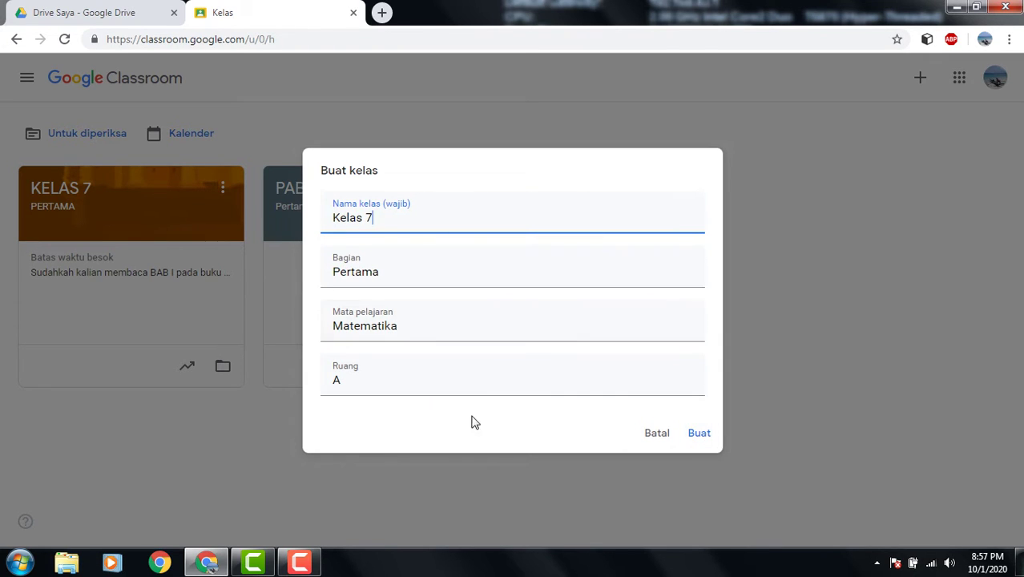
left_click(699, 434)
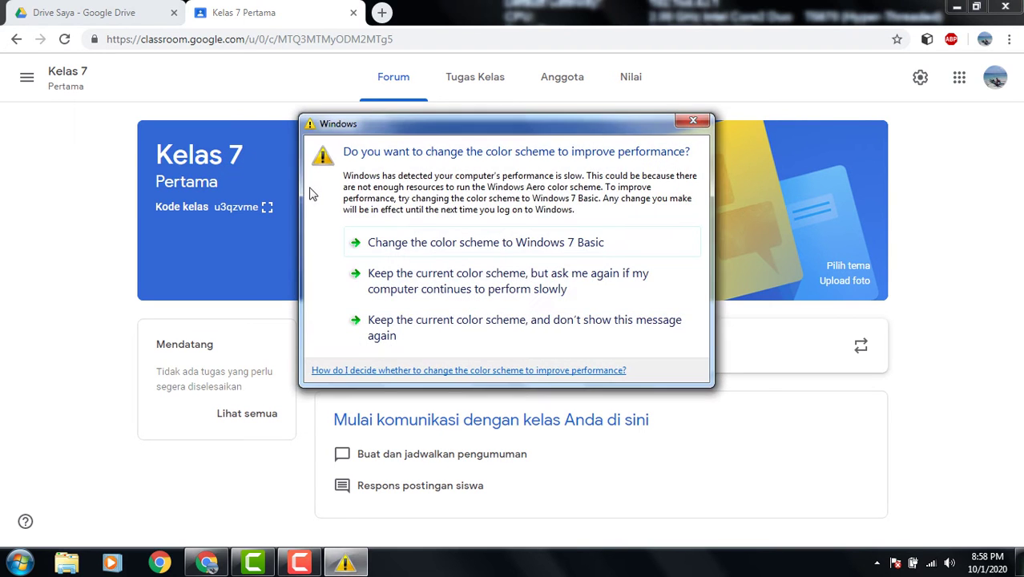
left_click(692, 121)
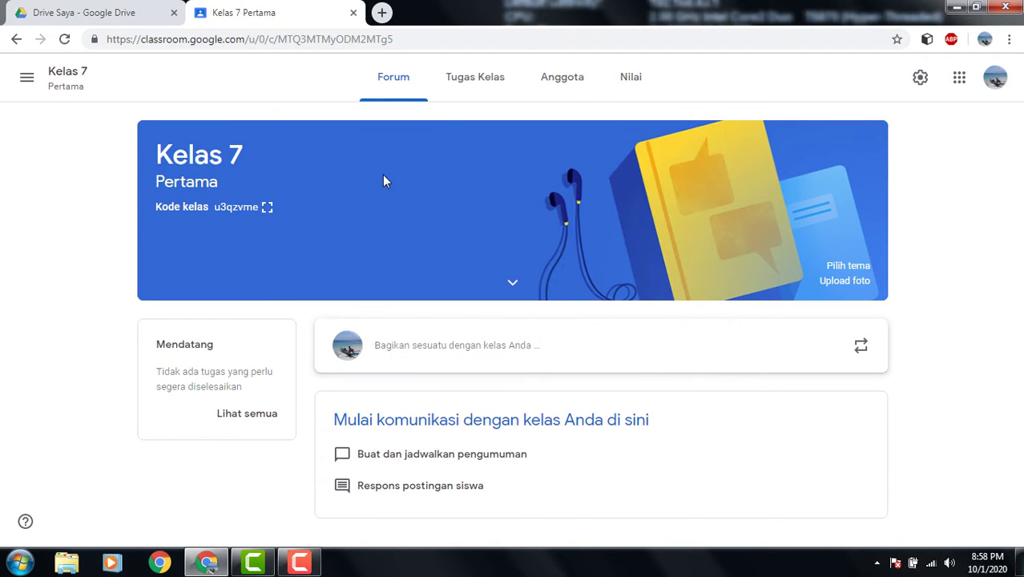
Step: Display the class code enlarged, copy the class invitation link and close the code display
left_click(268, 212)
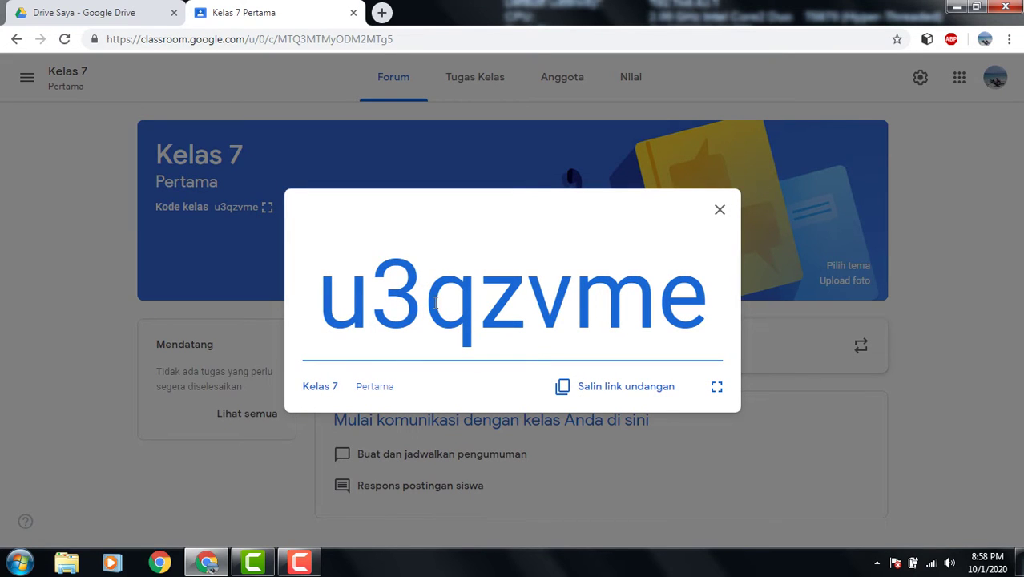
left_click(607, 389)
left_click(719, 212)
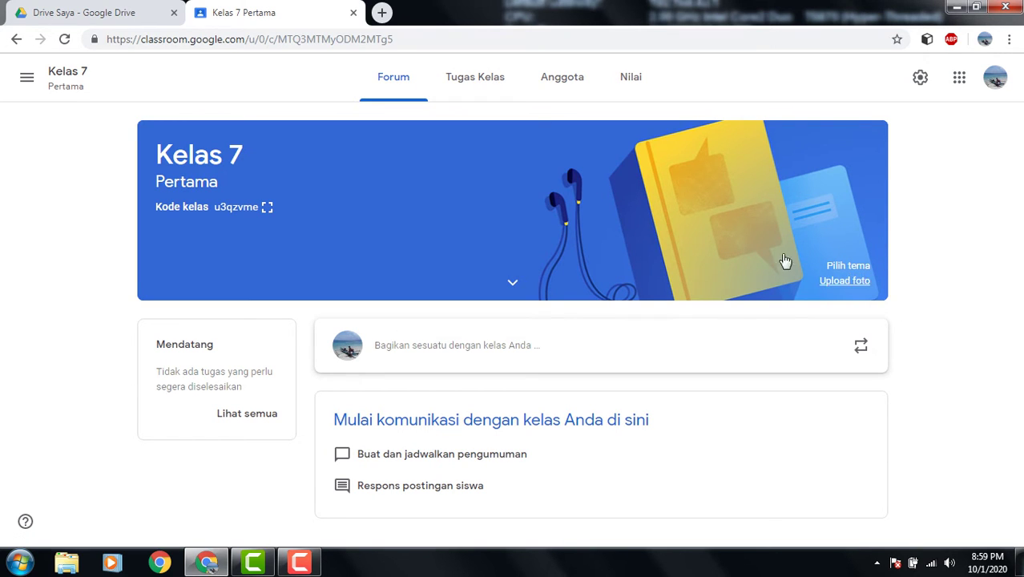
Step: Set the class theme to the compass and set-square image from Matematika & Sains, and look at the photo upload option without uploading
left_click(855, 271)
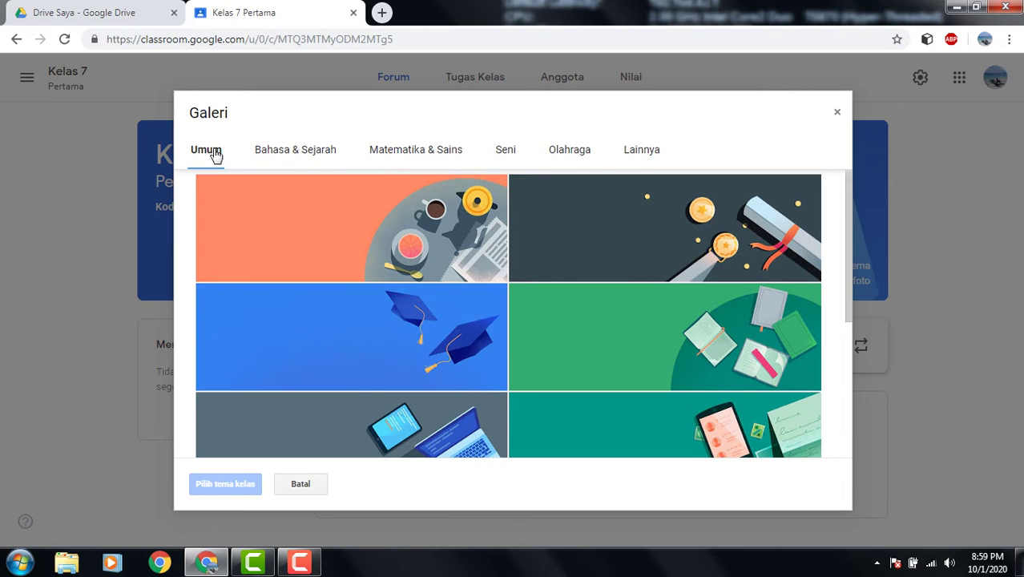
left_click(286, 159)
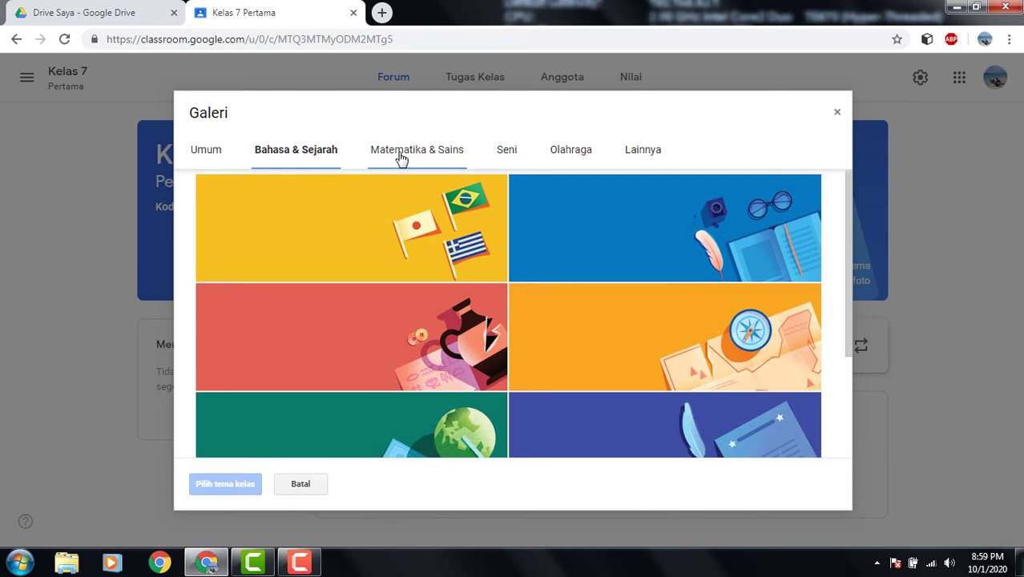
left_click(401, 157)
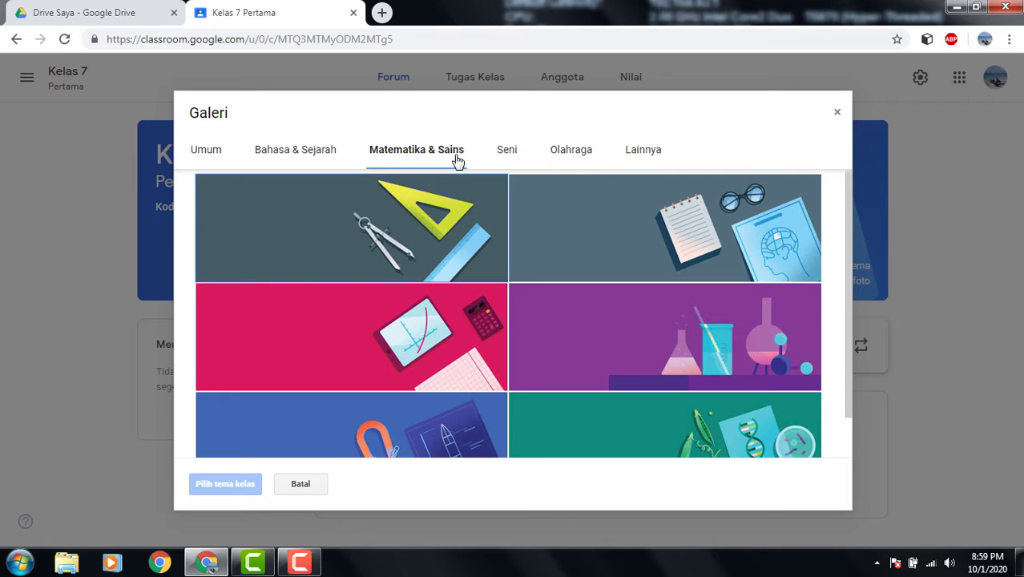
left_click(445, 231)
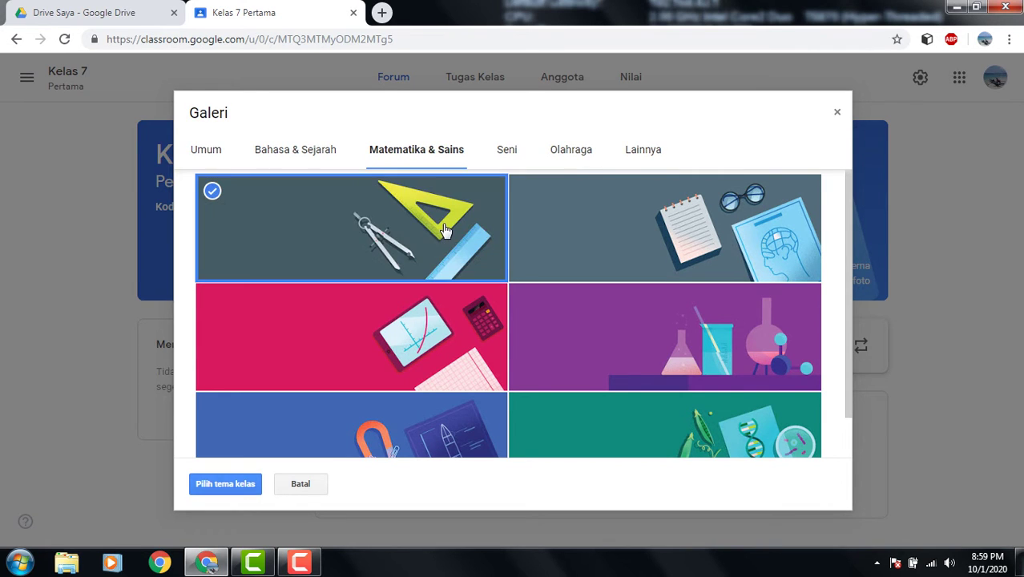
left_click(207, 485)
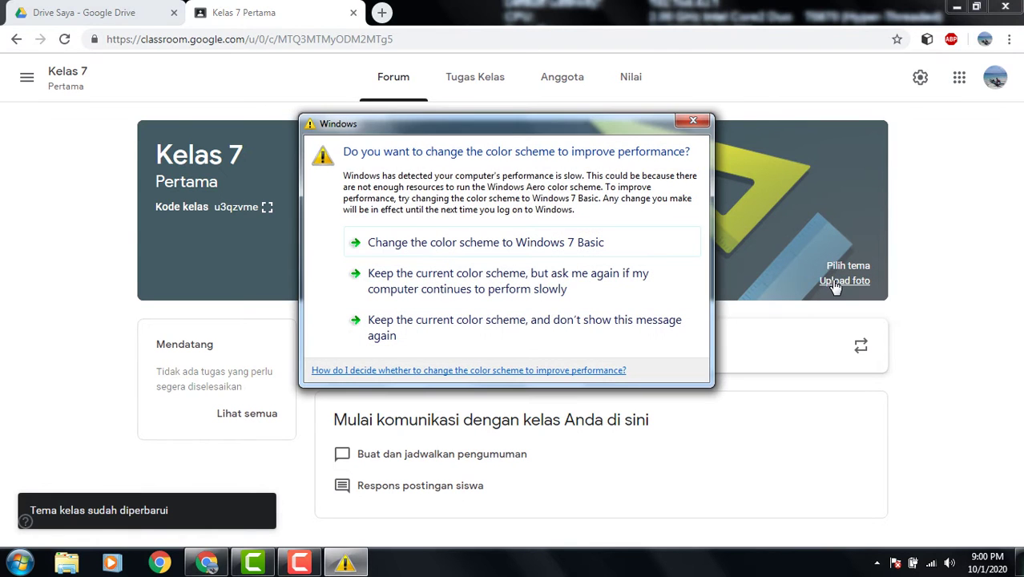
left_click(692, 119)
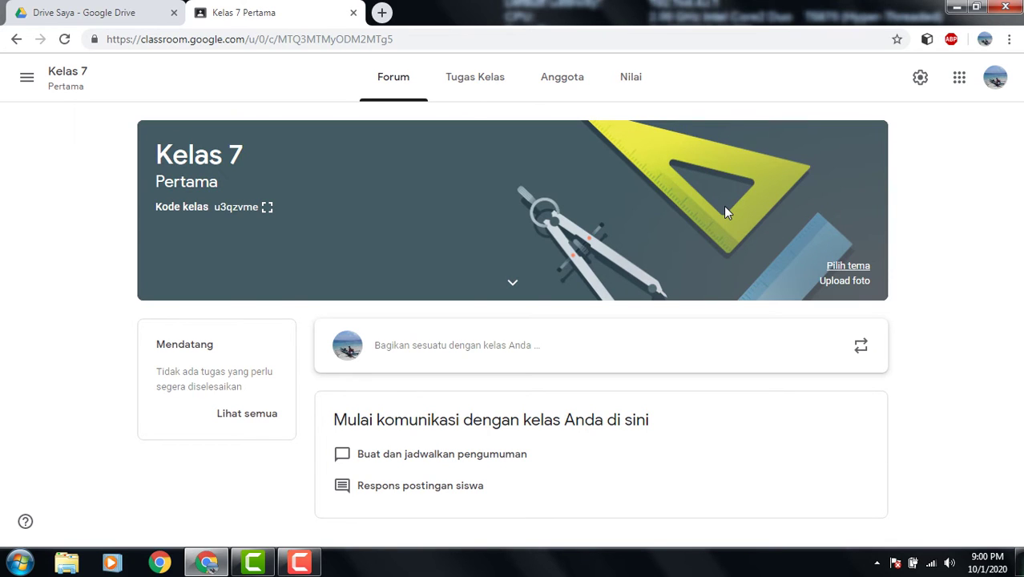
left_click(846, 281)
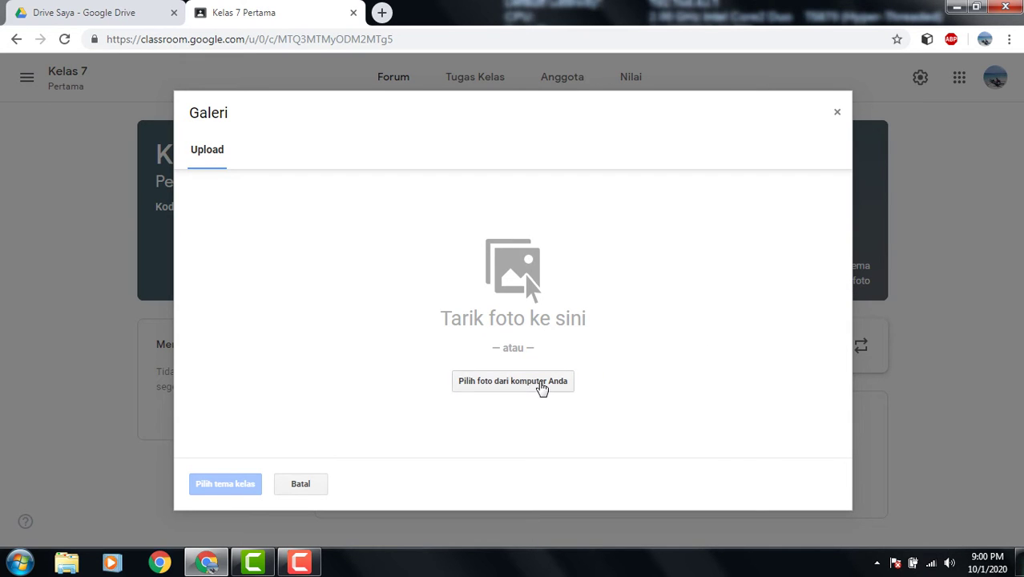
left_click(301, 486)
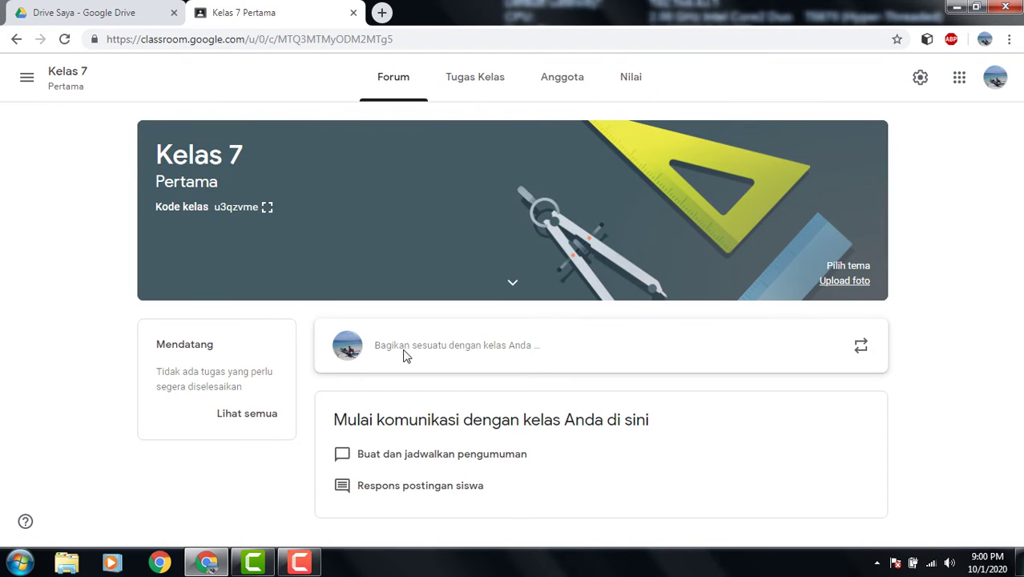
Step: Start a new Tugas assignment in the class's Tugas Kelas and title it Bilangan Bulat, leaving the instructions blank
left_click(489, 82)
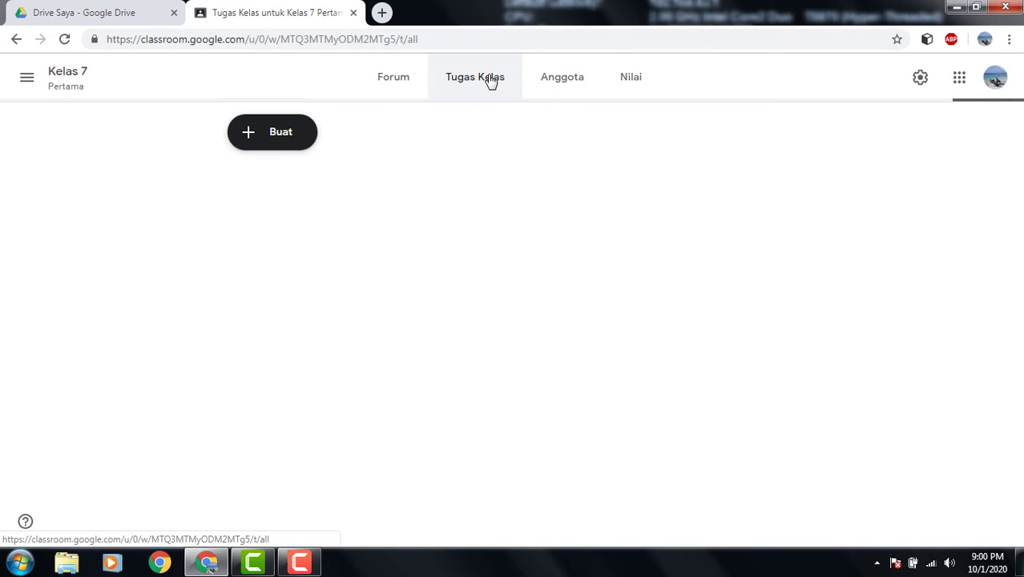
left_click(269, 141)
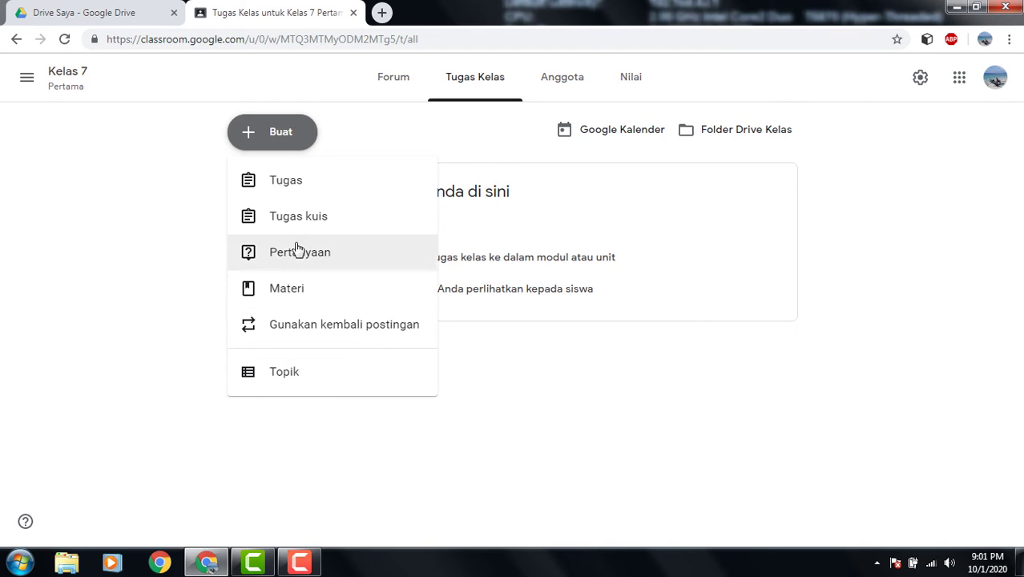
left_click(286, 183)
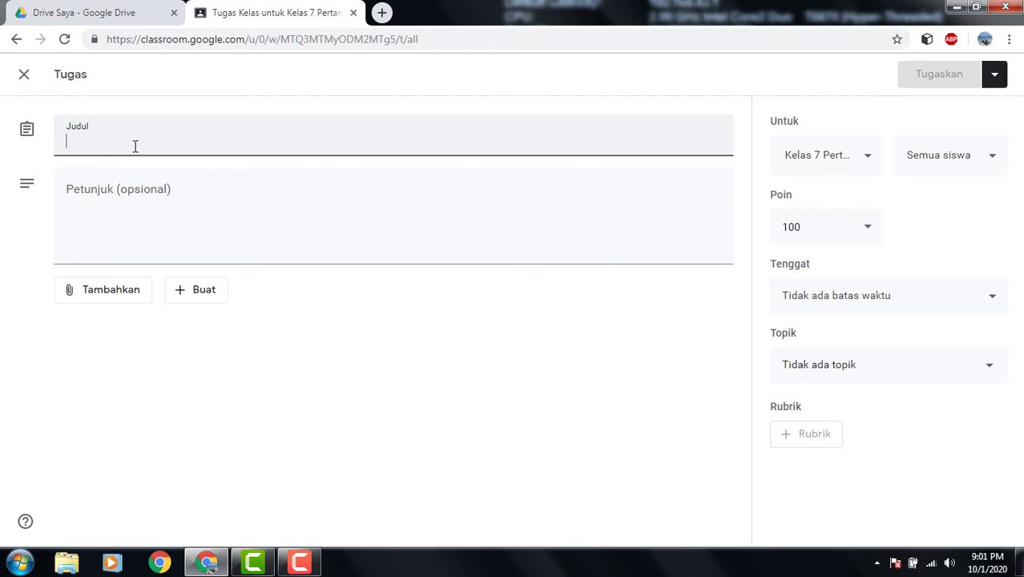
type("Bilang")
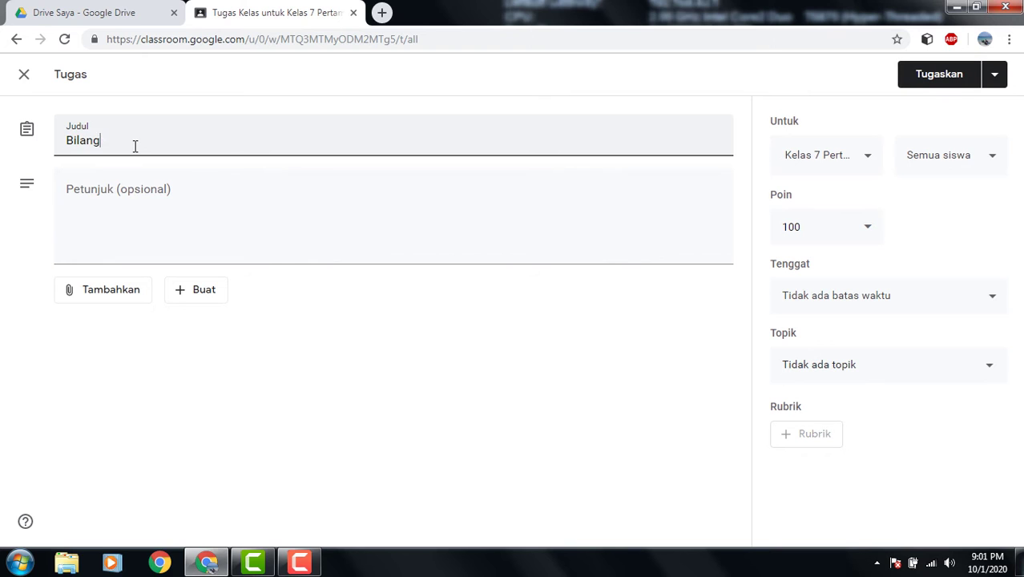
type("an Bulat")
left_click(108, 195)
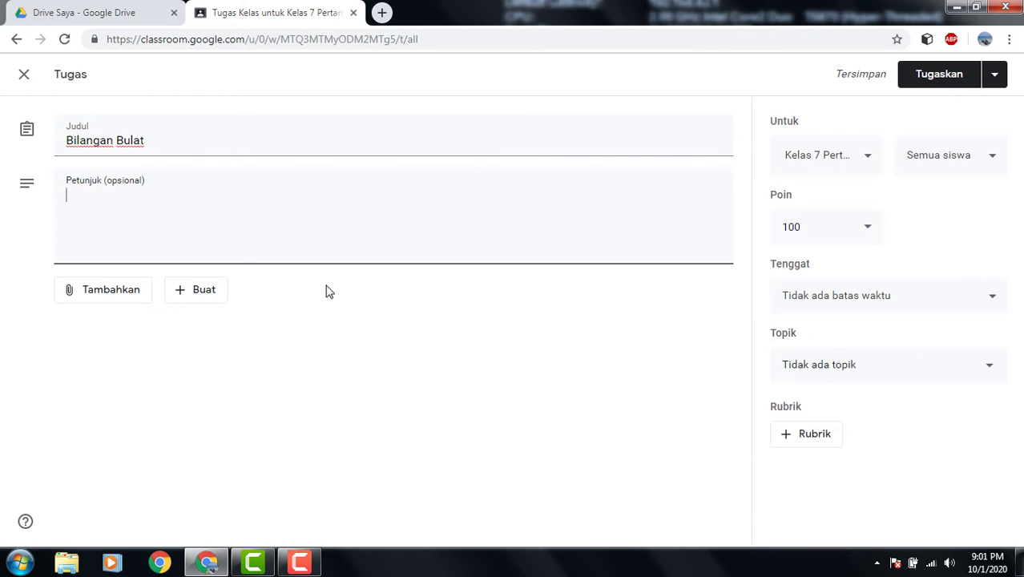
Step: Attach the Kelas_07_SMP_Pendidikan_Agama_Kristen PDF from Drive Saya to the Bilangan Bulat assignment, dismissing the Windows color scheme prompt
left_click(108, 294)
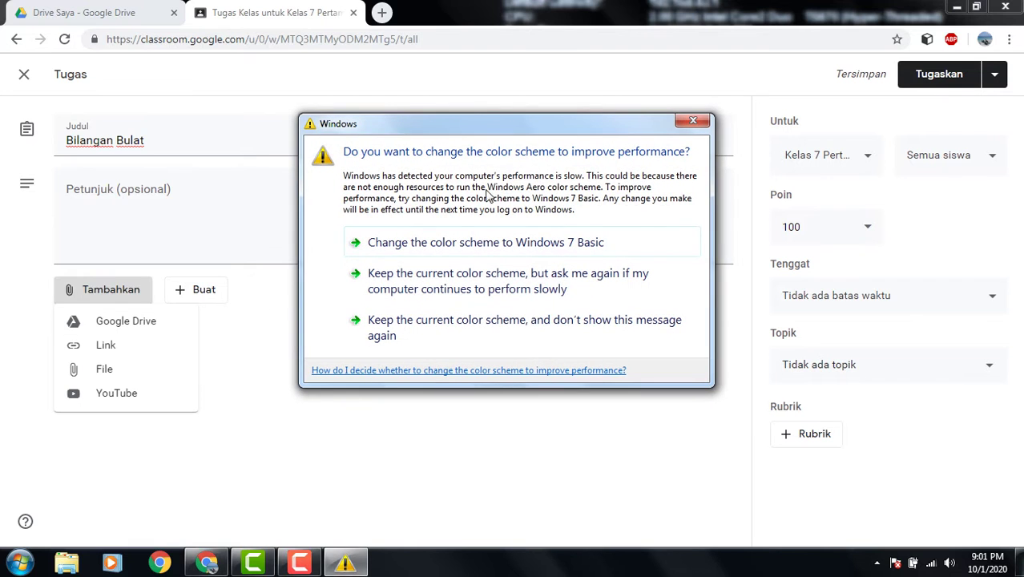
left_click(693, 121)
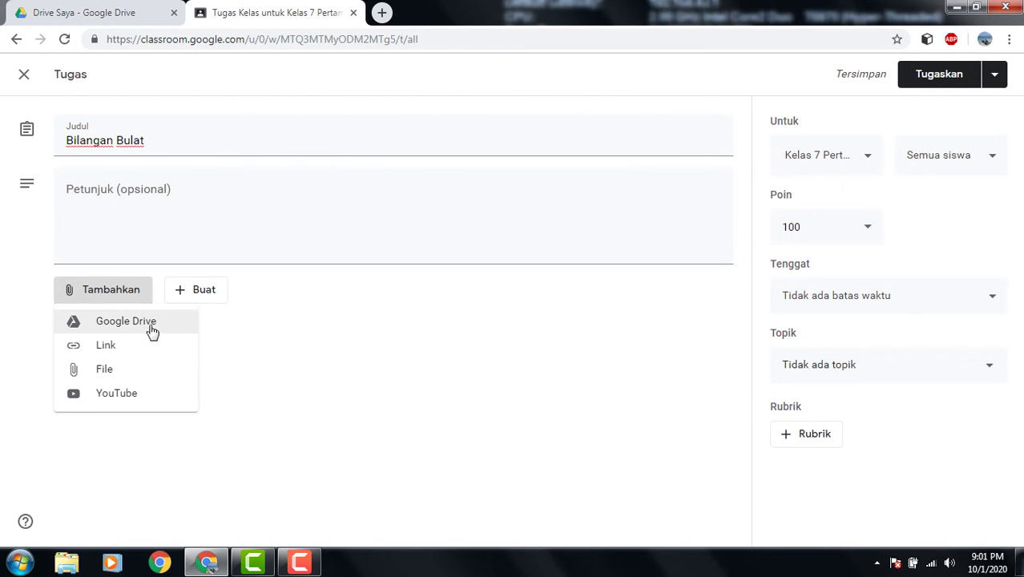
left_click(103, 371)
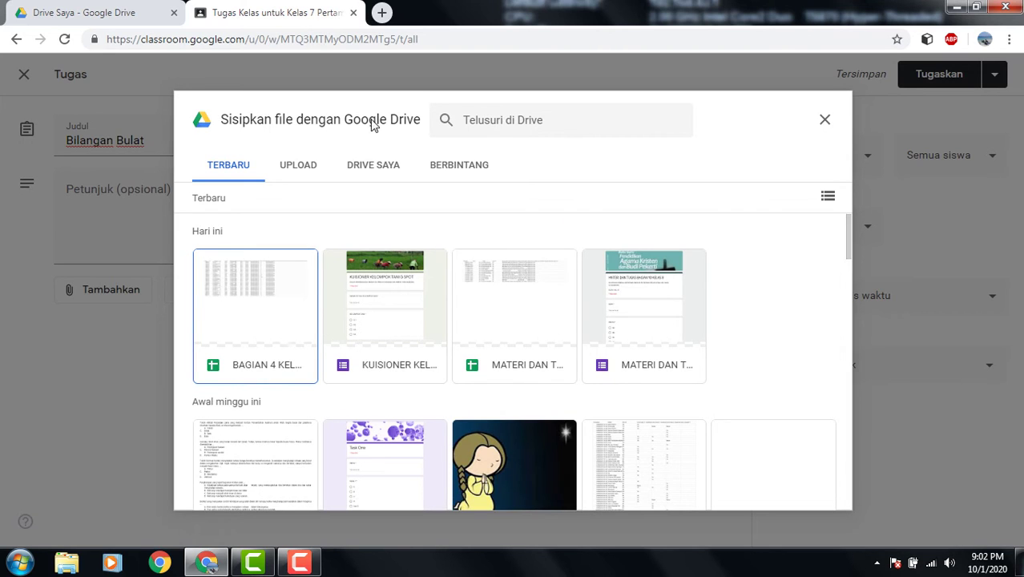
left_click(360, 168)
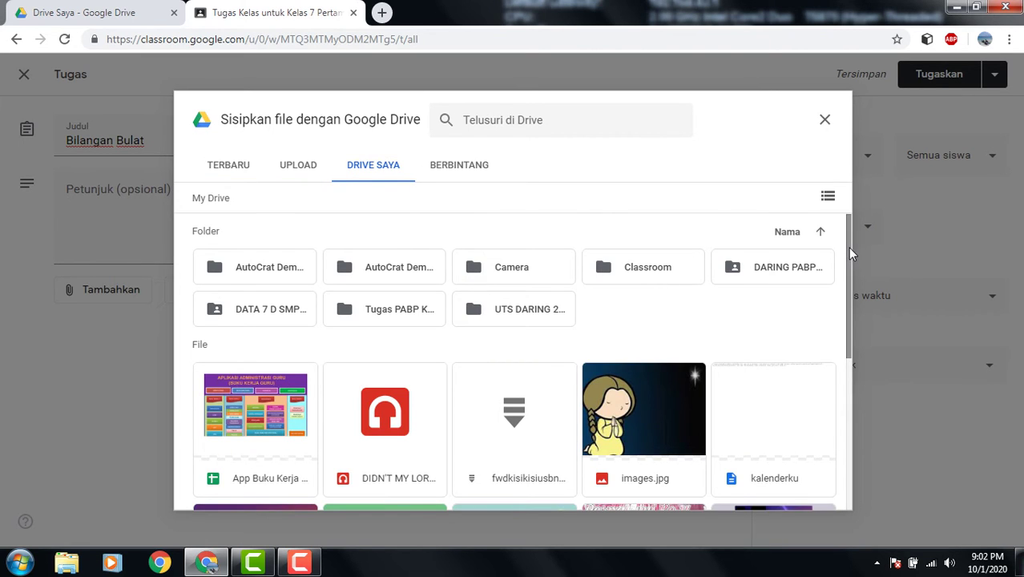
left_click_drag(848, 253, 858, 383)
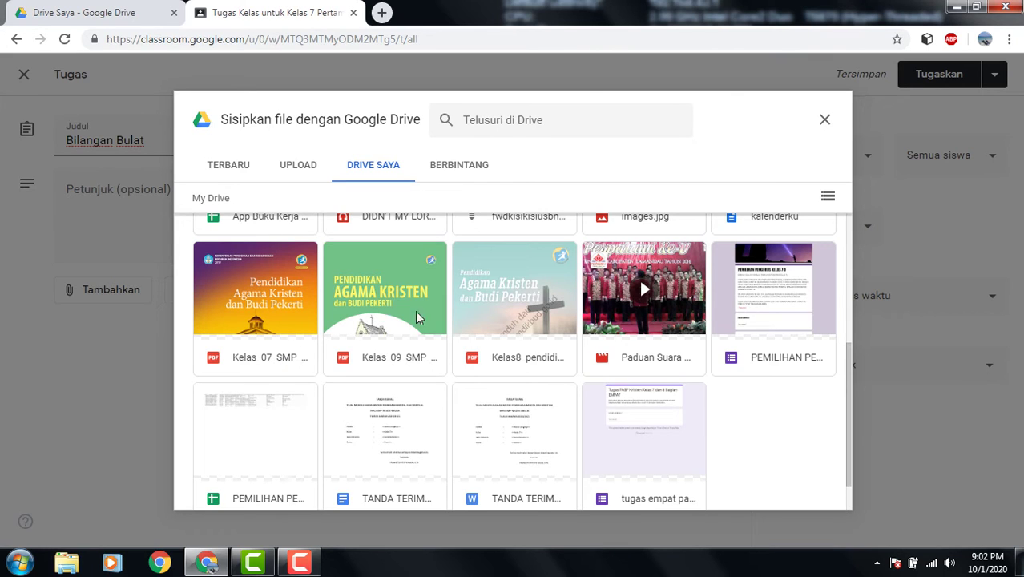
left_click(265, 334)
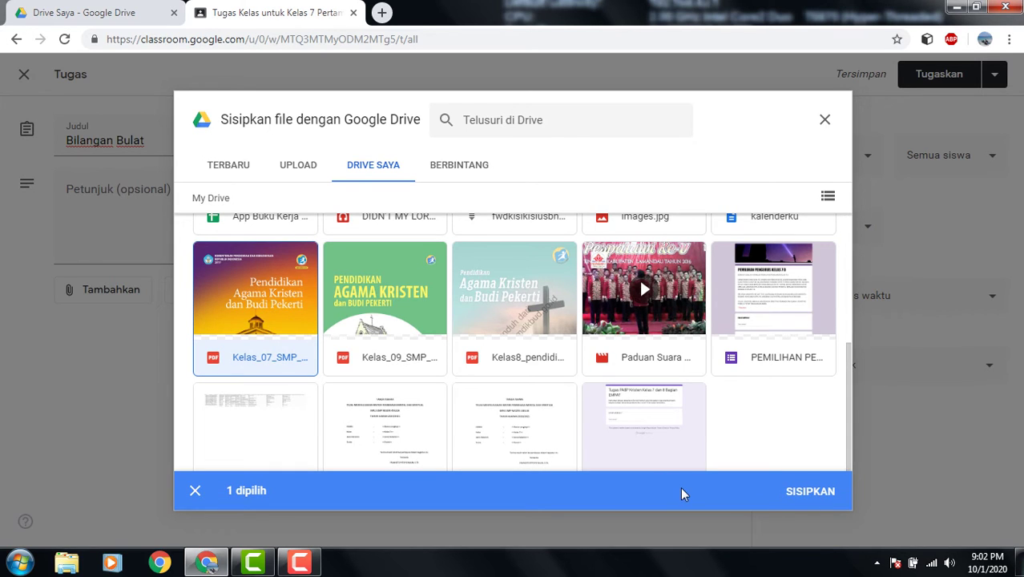
left_click(810, 492)
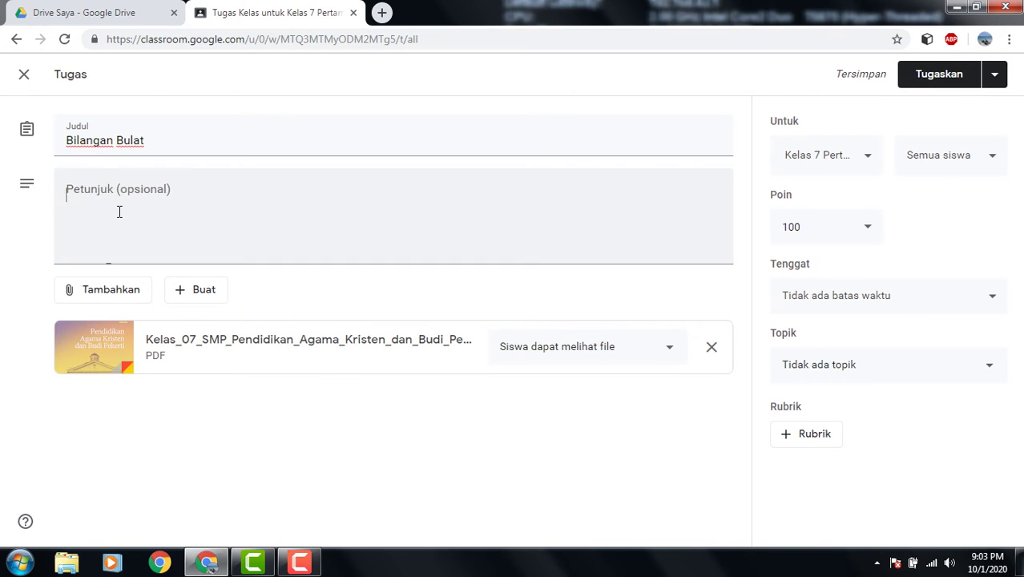
Step: Enter the assignment instructions "Bacalah BAB I pada buku elektronik tersebut !"
type("B")
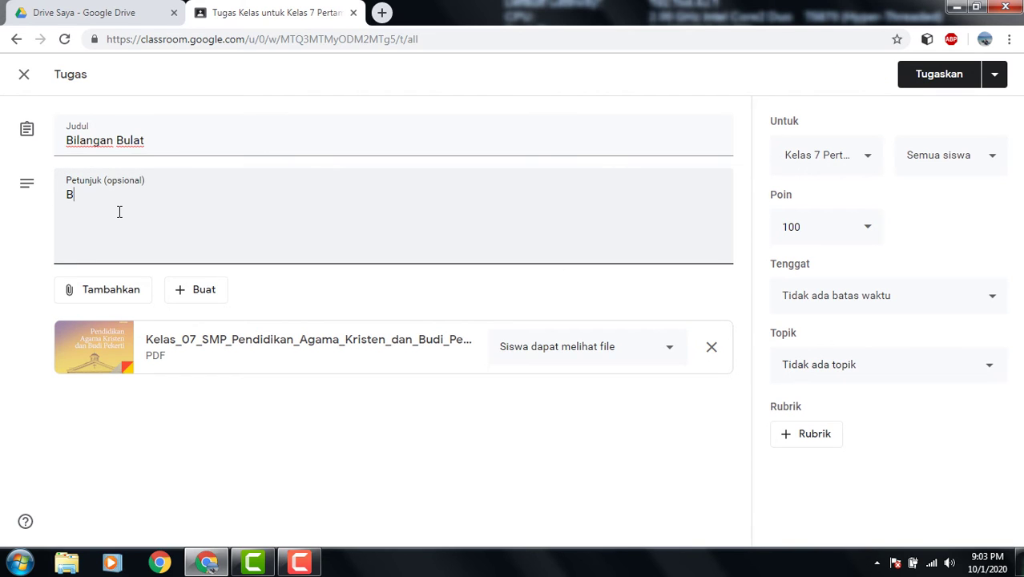
type("acalah B")
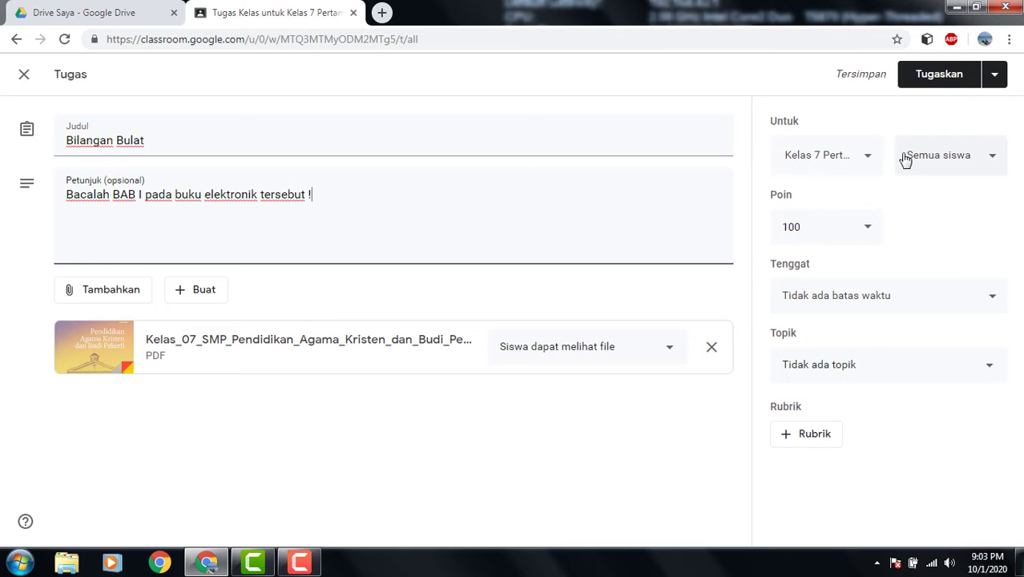
Step: Look through the class and student recipient choices without changing them, and set the assignment's points to Tidak dinilai
left_click(868, 162)
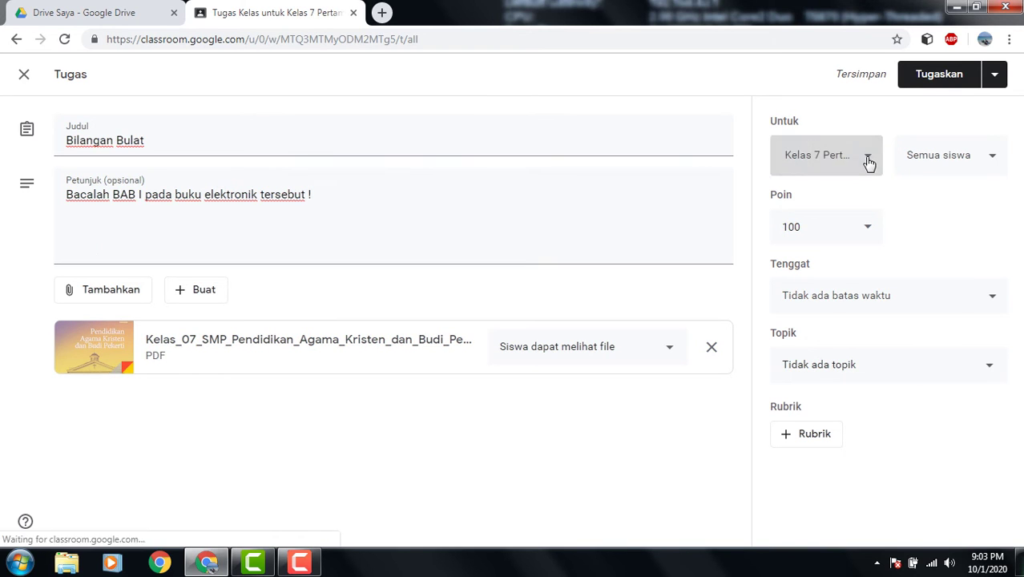
left_click(868, 162)
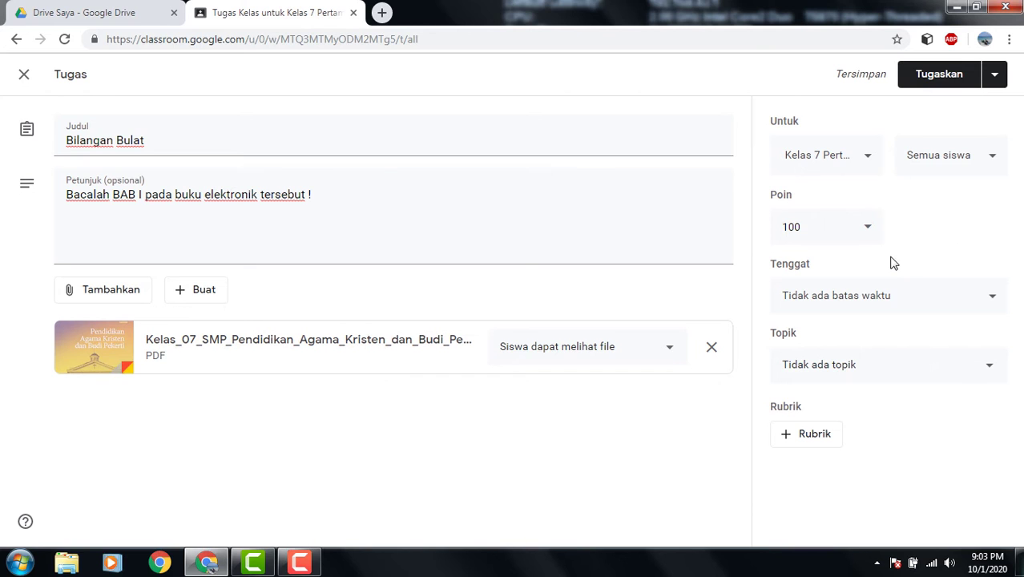
left_click(870, 161)
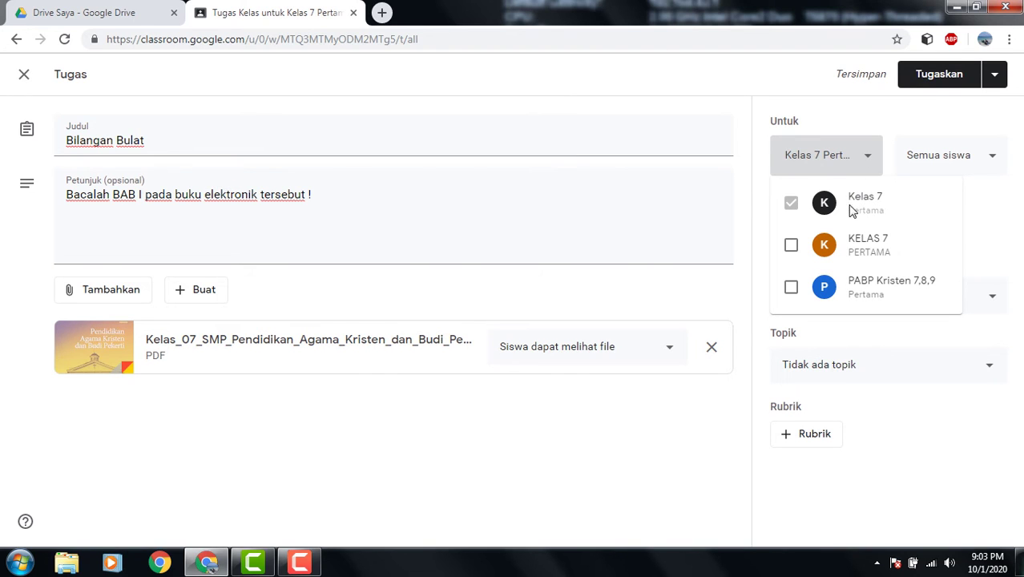
left_click(871, 161)
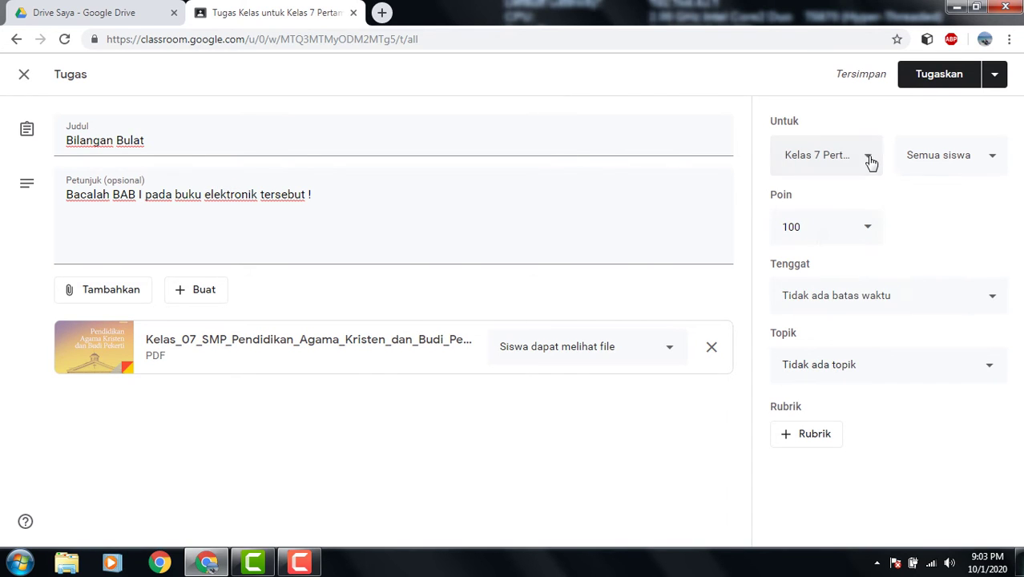
left_click(995, 160)
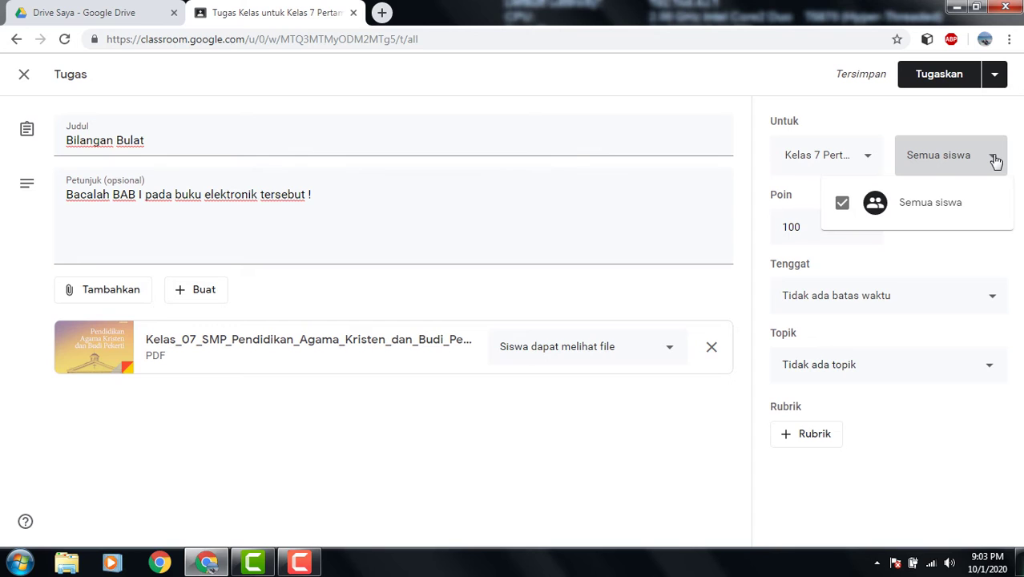
left_click(995, 166)
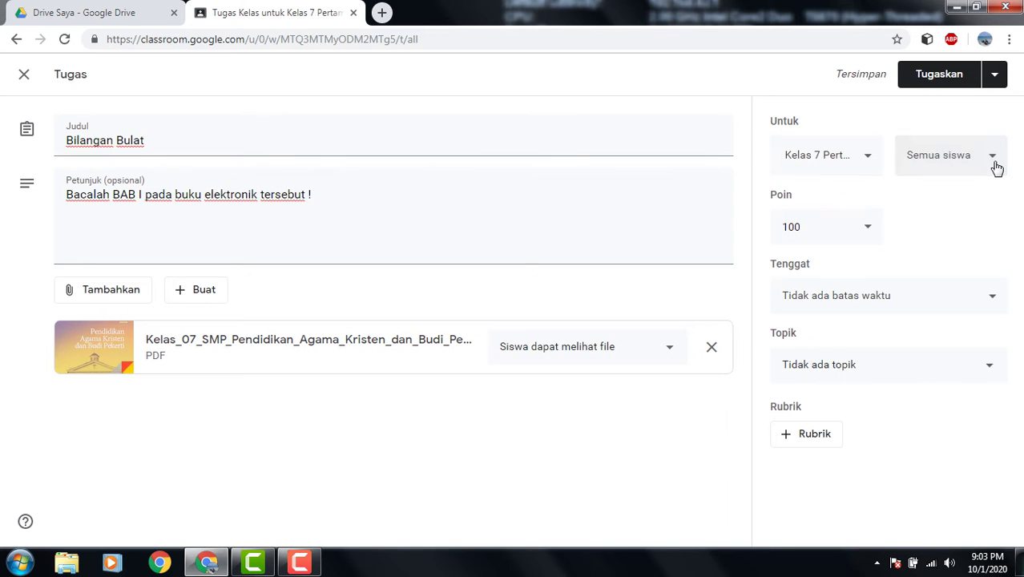
left_click(868, 235)
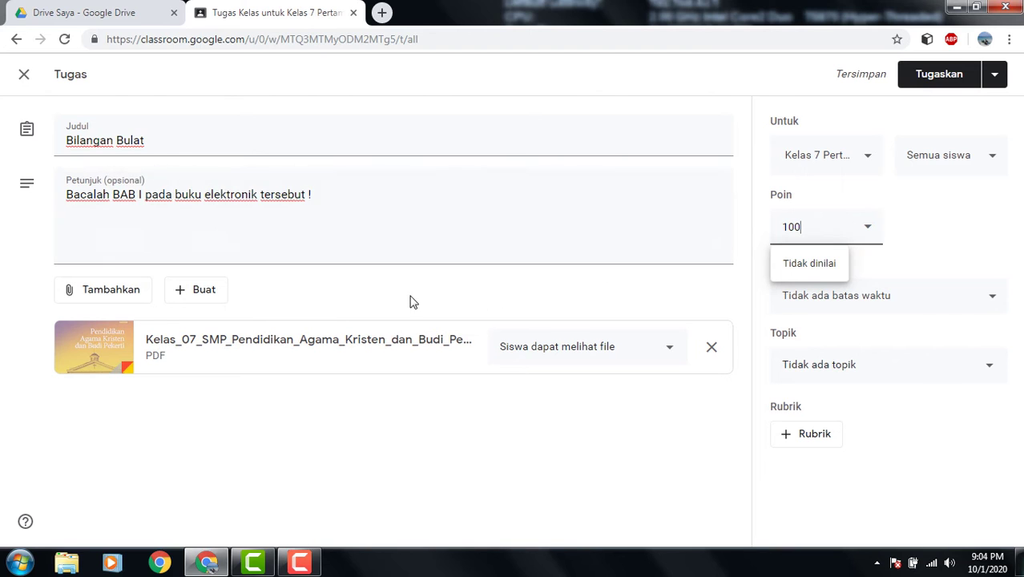
left_click(833, 265)
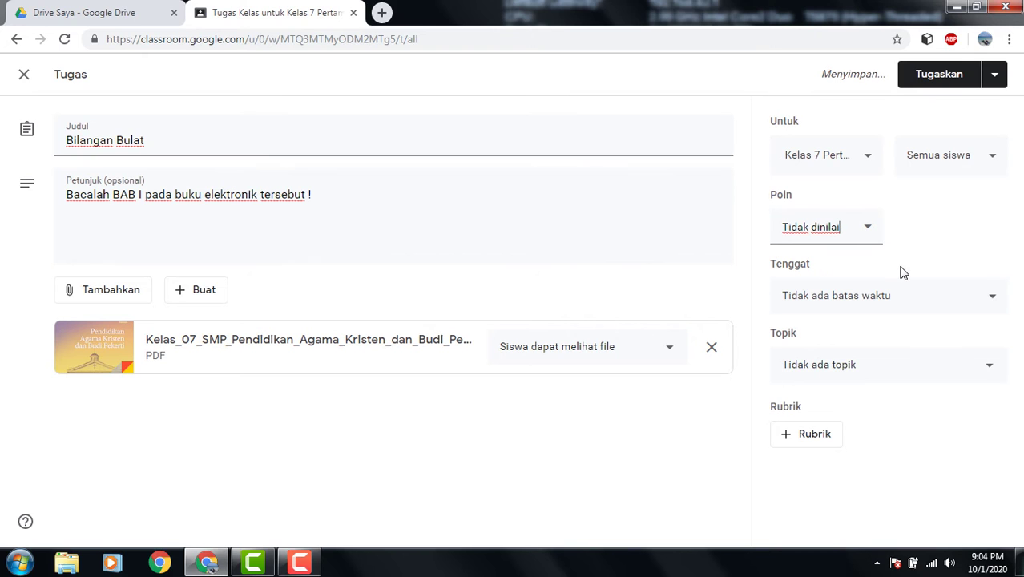
Step: Try a due date of 2 Okt 2020 for the assignment and clear it again, dismissing the Windows color scheme prompt
left_click(993, 301)
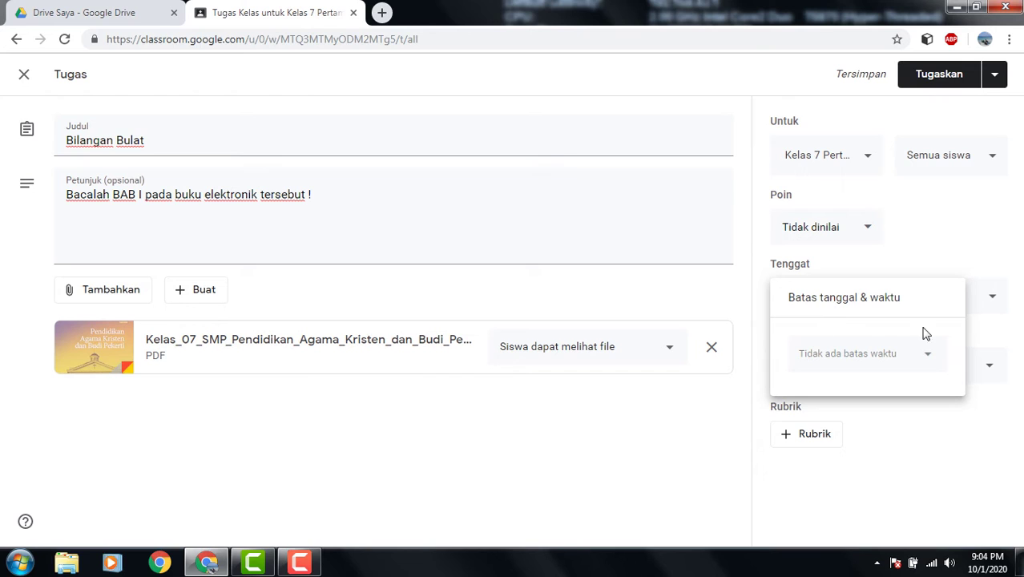
left_click(929, 362)
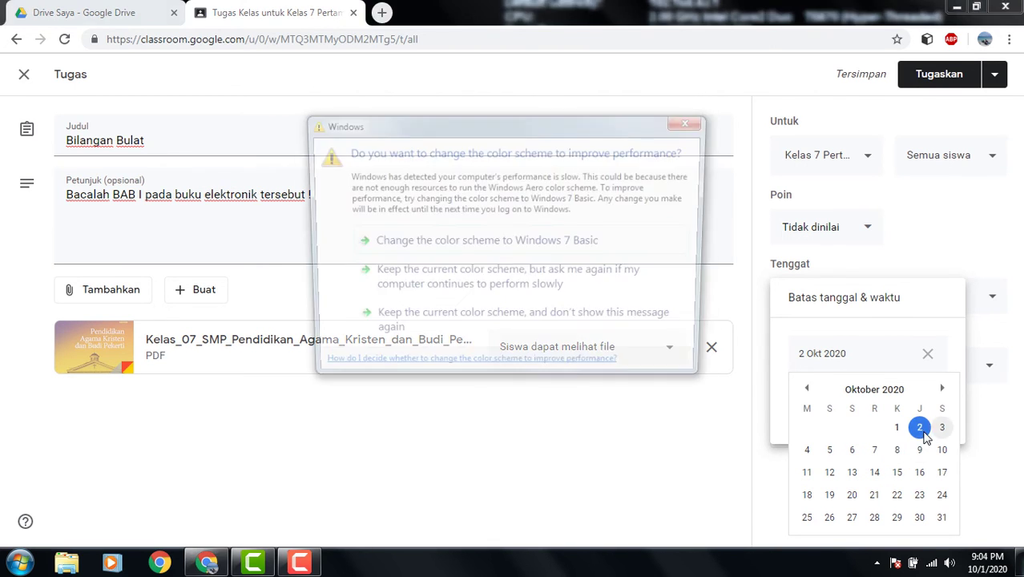
left_click(694, 122)
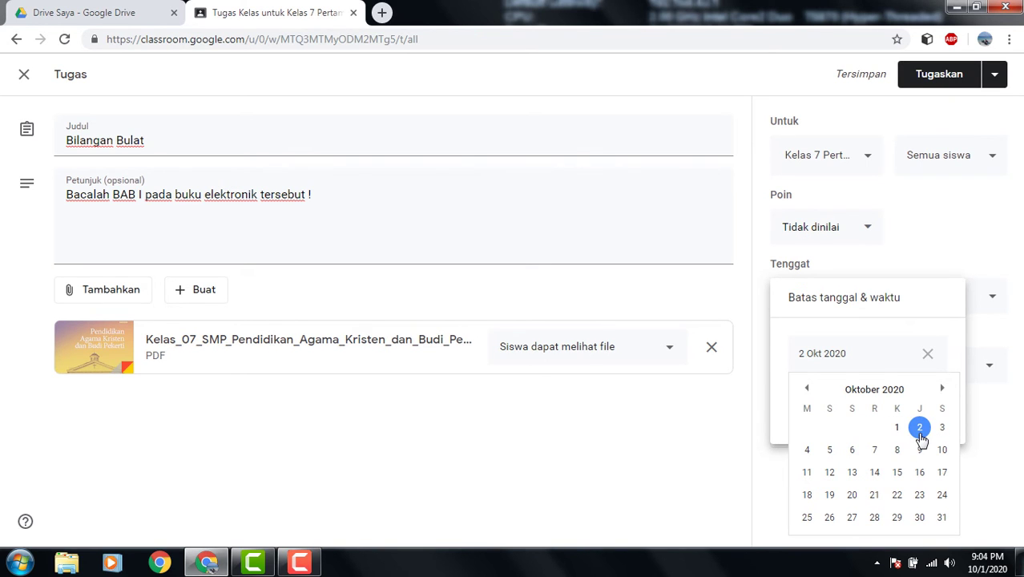
left_click(929, 357)
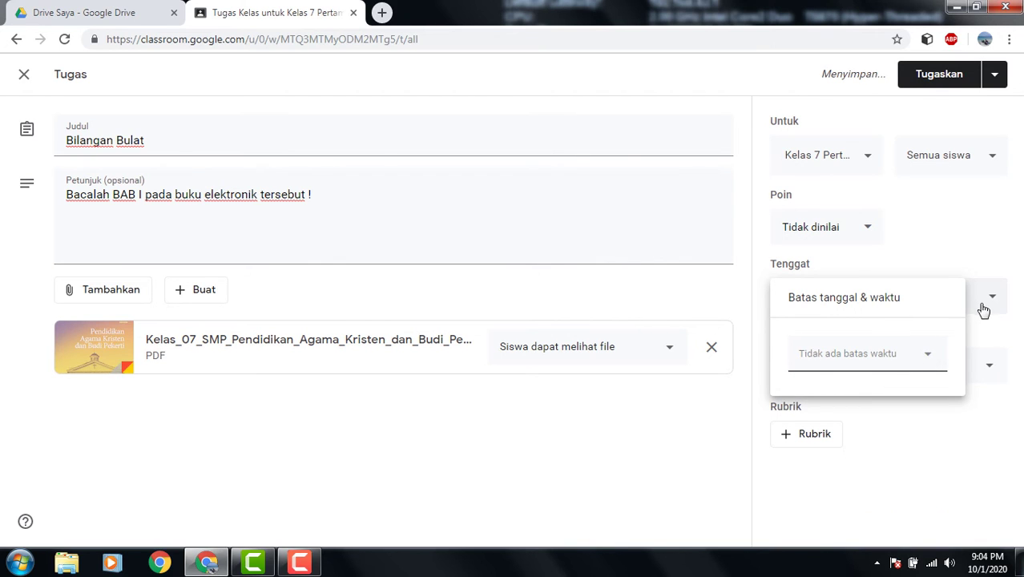
left_click(994, 342)
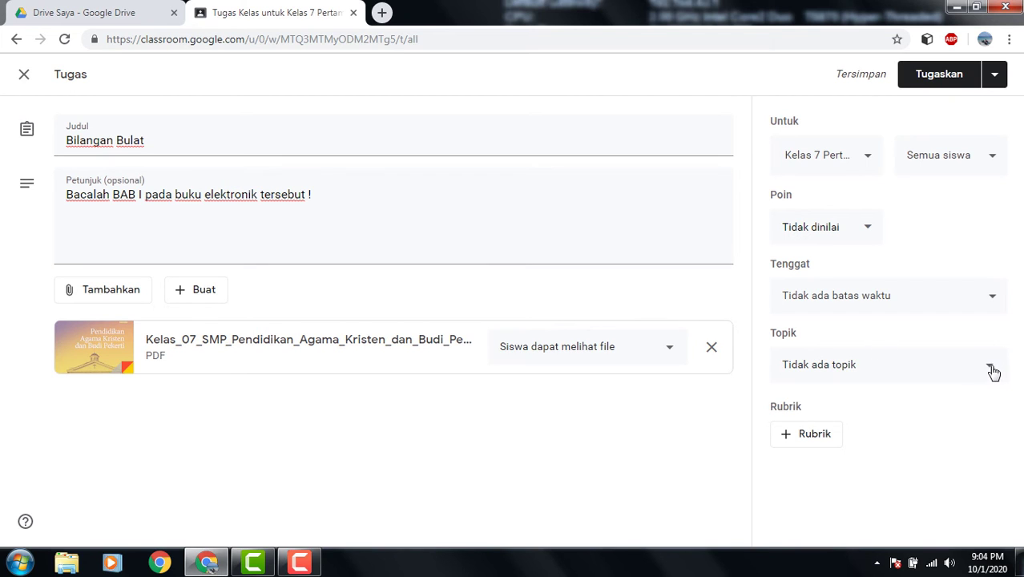
Step: View the topic choices without picking one, and post the Bilangan Bulat assignment to the class, closing the topics introduction
left_click(991, 370)
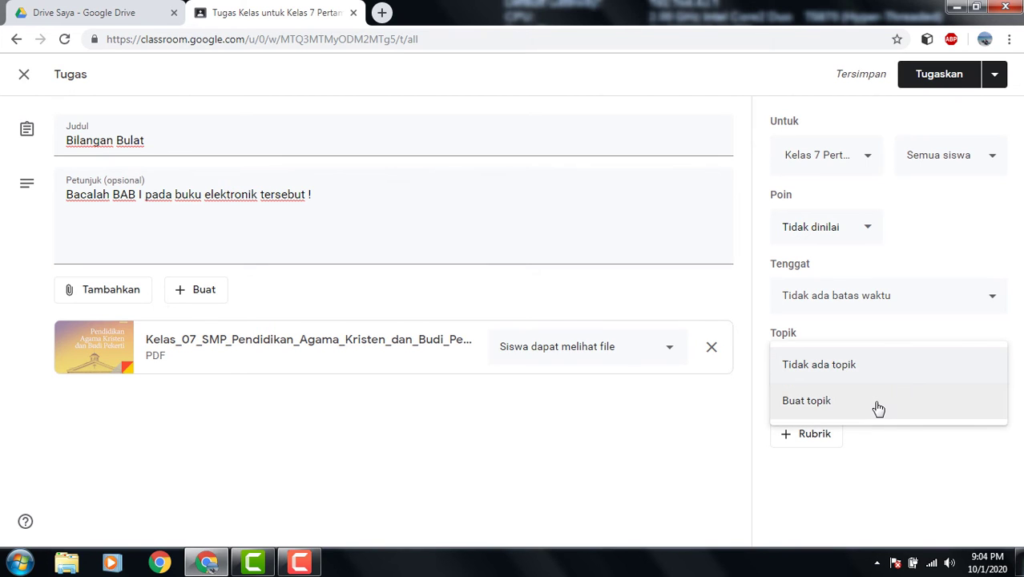
left_click(922, 455)
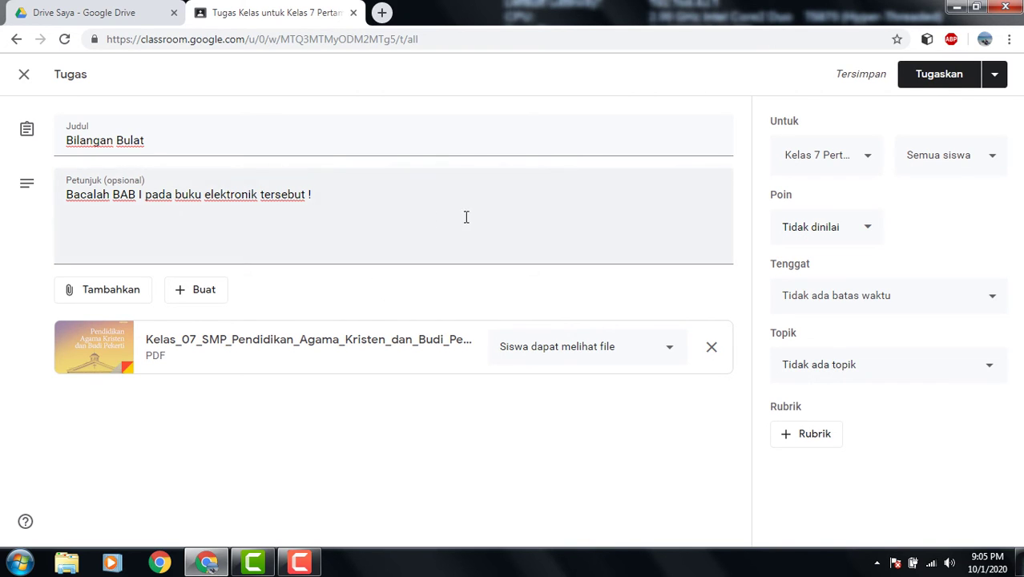
left_click(945, 85)
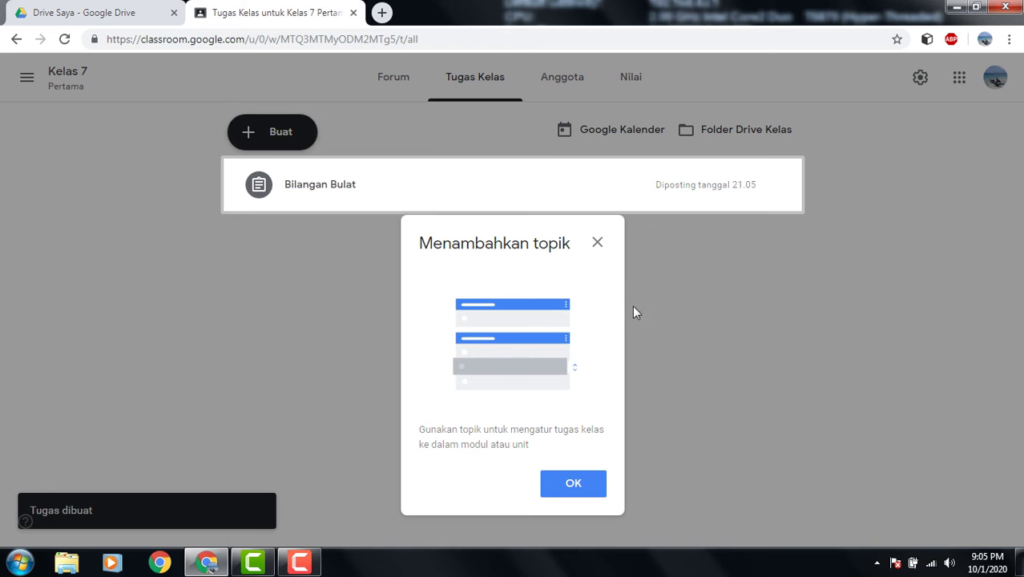
left_click(597, 243)
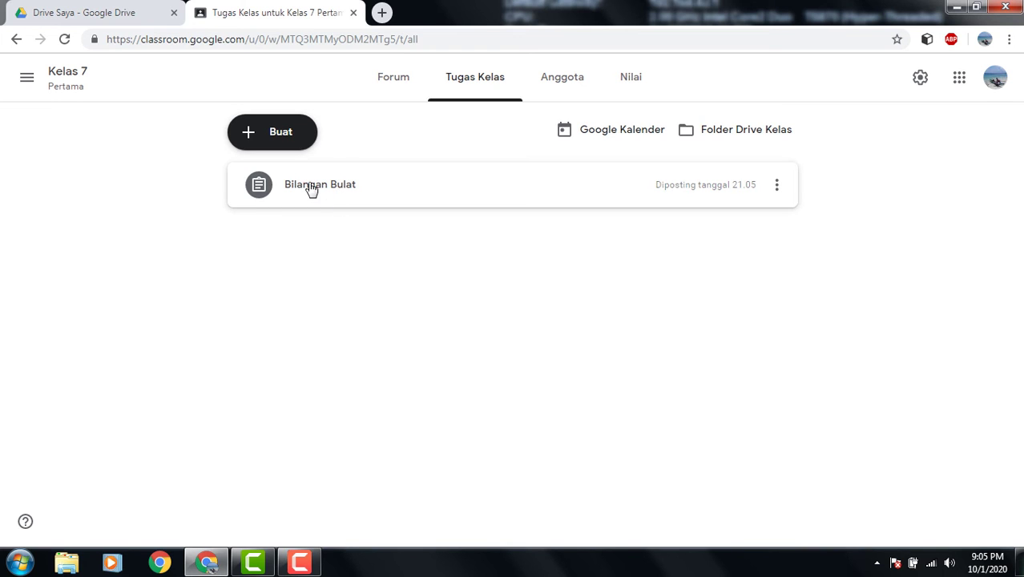
Step: Start a new Tugas kuis in the class's Tugas Kelas, leaving its title and instructions blank
left_click(250, 138)
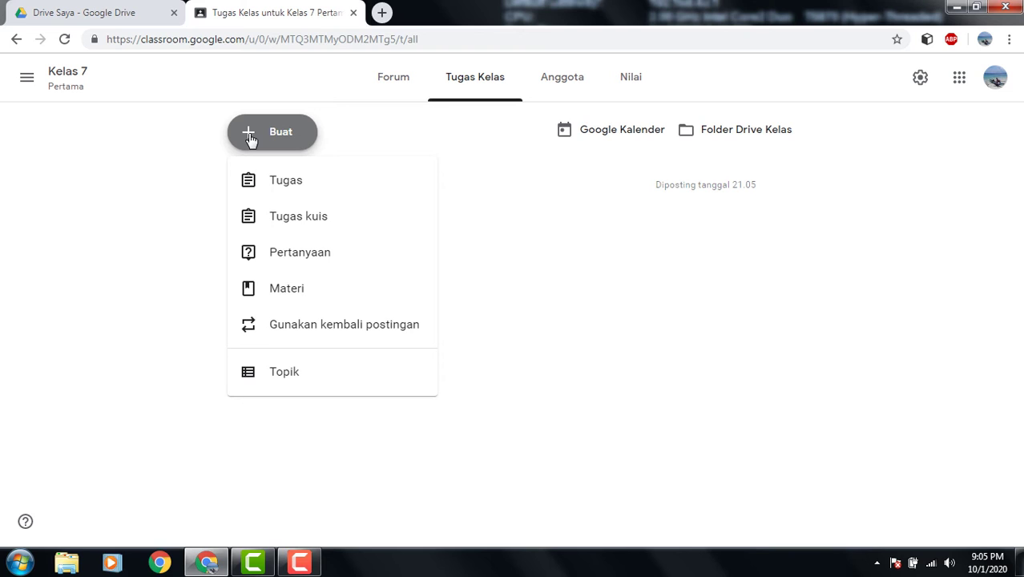
left_click(275, 222)
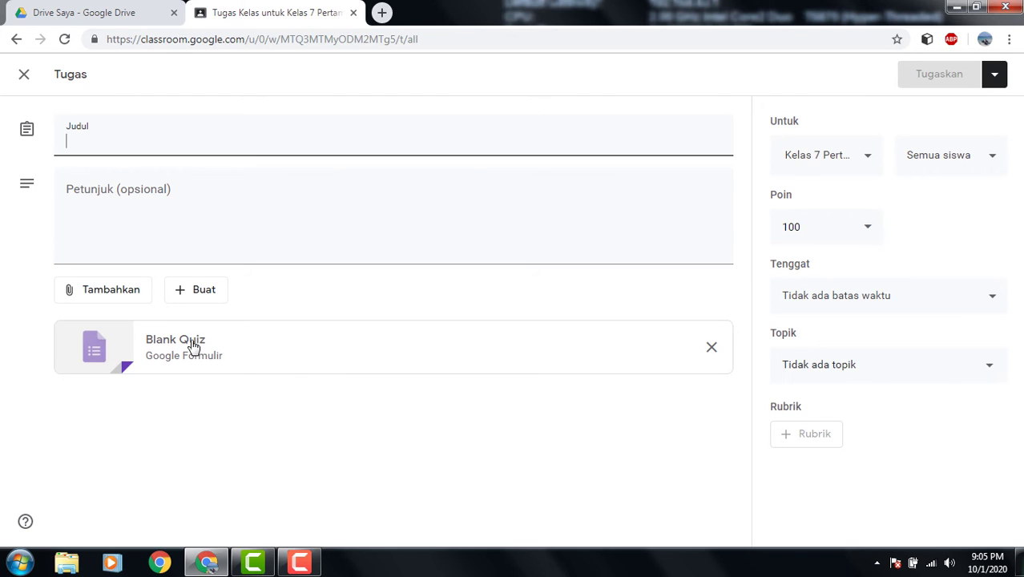
left_click(160, 144)
left_click(134, 208)
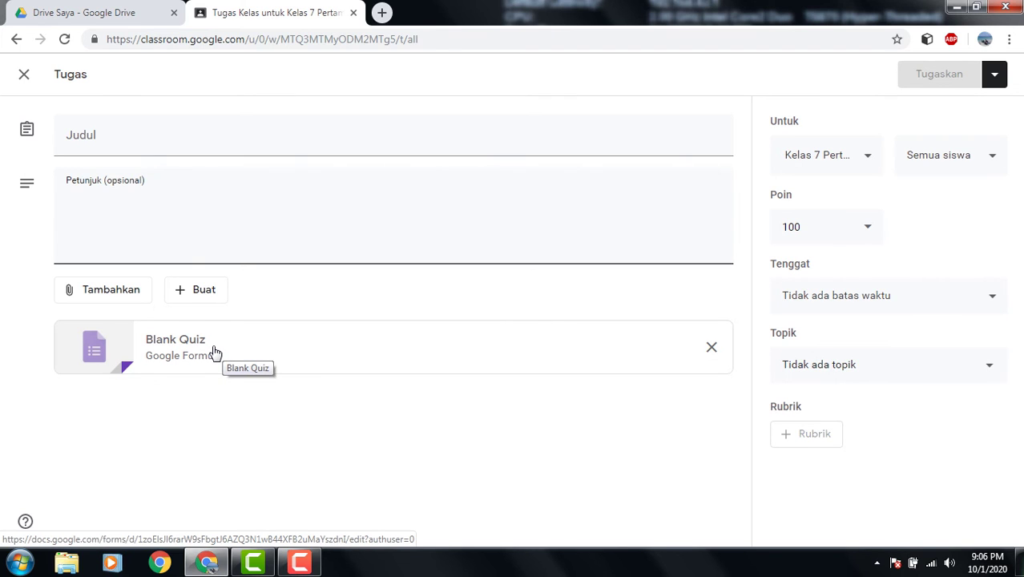
Step: Switch to Google Drive to view the options for creating a new Google Formulir, and return to the Classroom quiz assignment
left_click(113, 15)
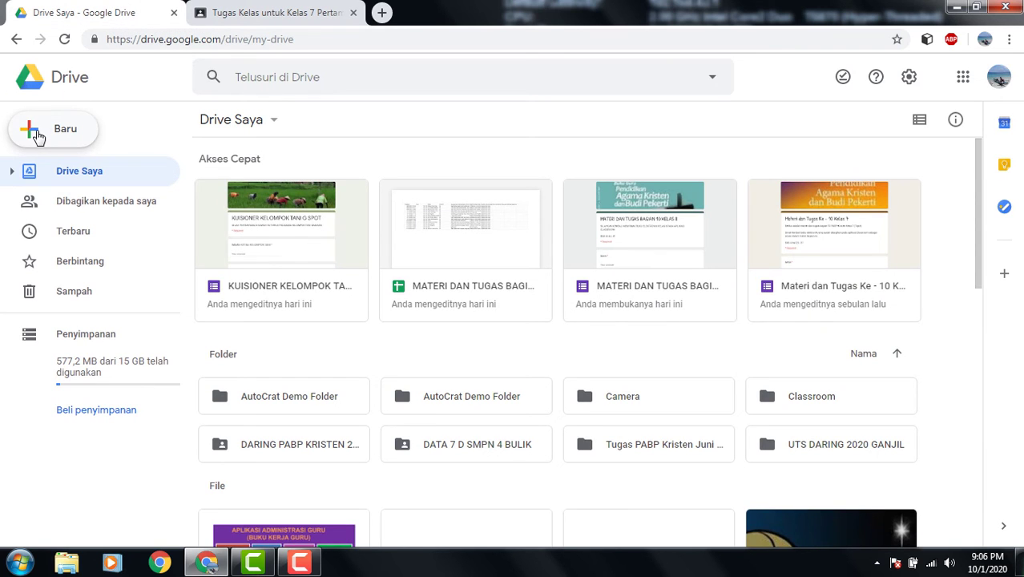
left_click(34, 136)
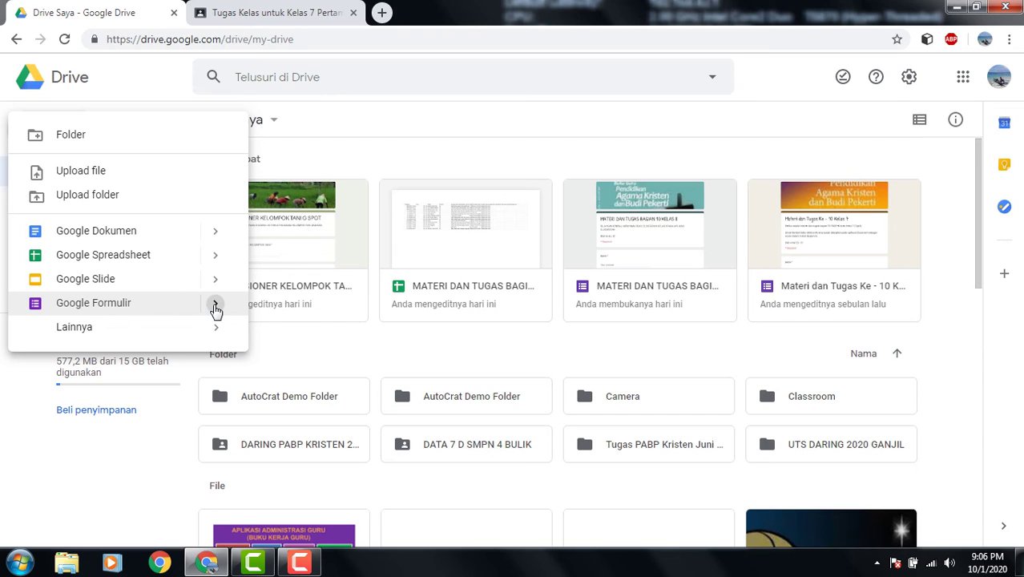
mouse_move(214, 303)
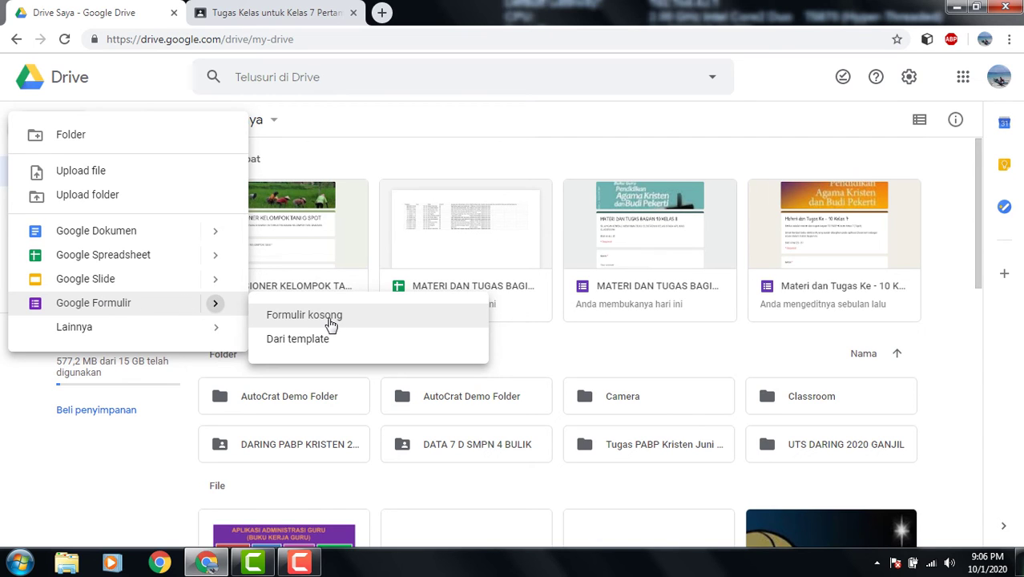
left_click(267, 15)
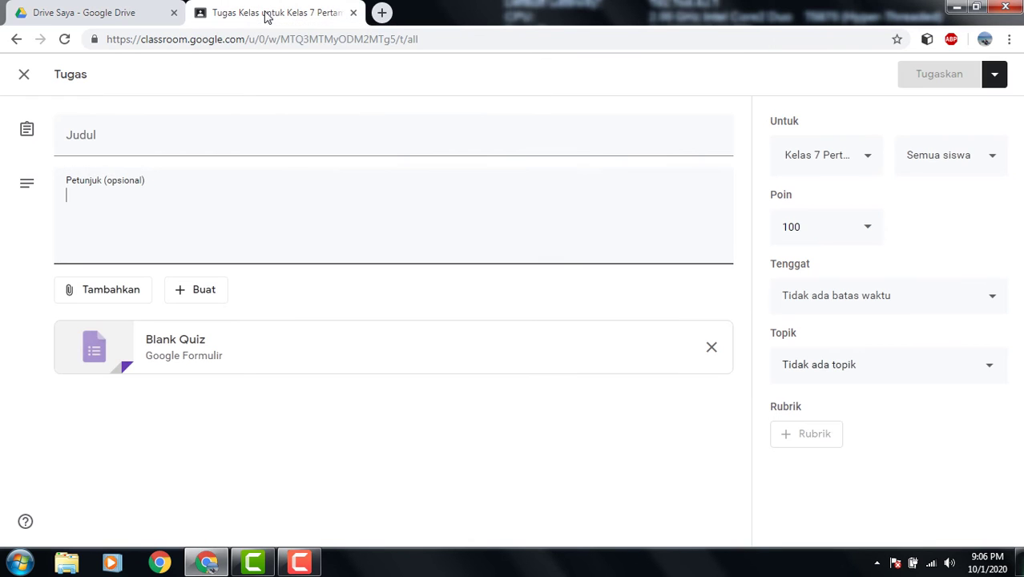
Step: Open the attached Blank Quiz form to view its title, description and question fields, and close it to return to the quiz assignment
left_click(204, 355)
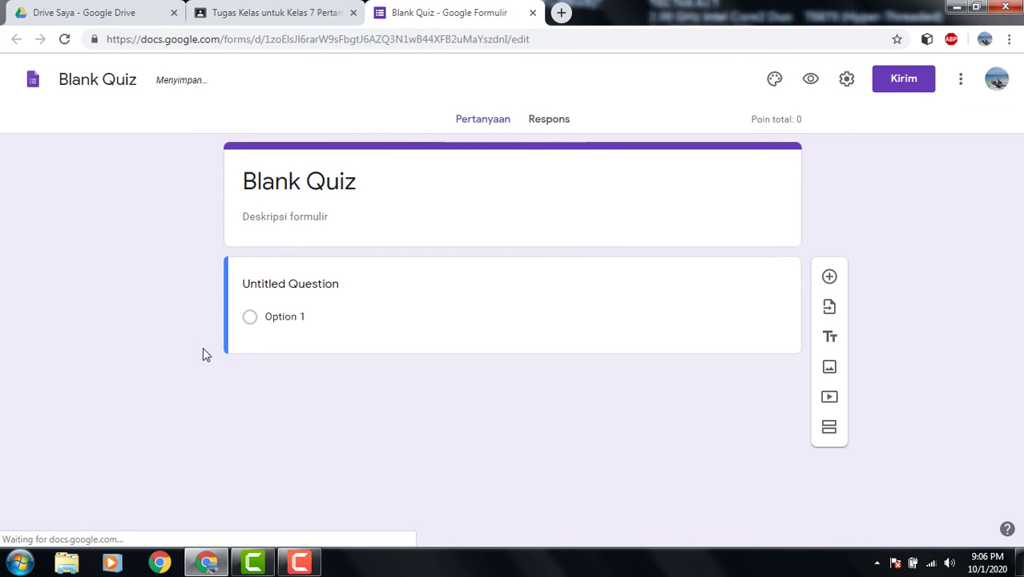
left_click(337, 184)
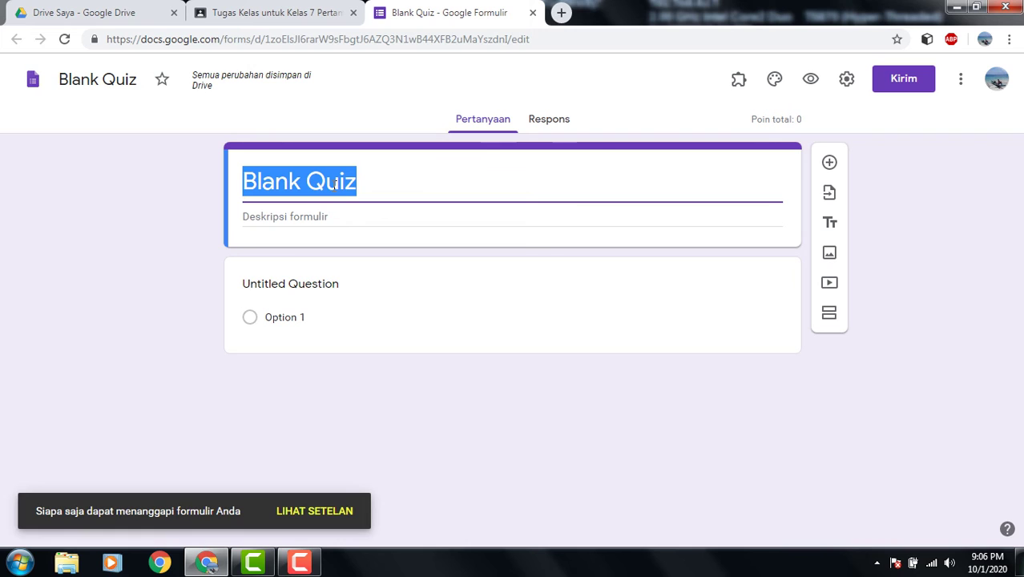
left_click(322, 216)
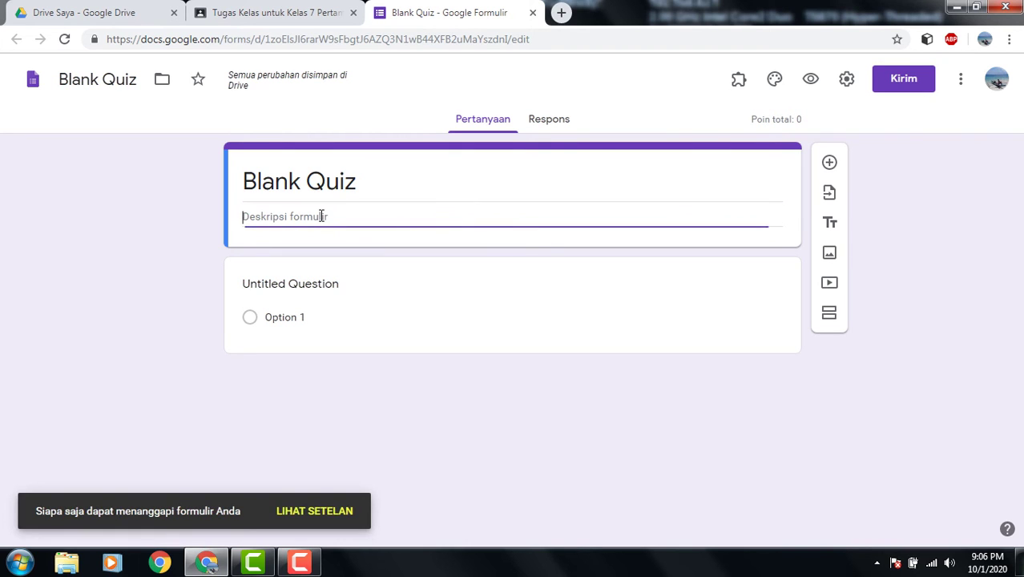
left_click(414, 309)
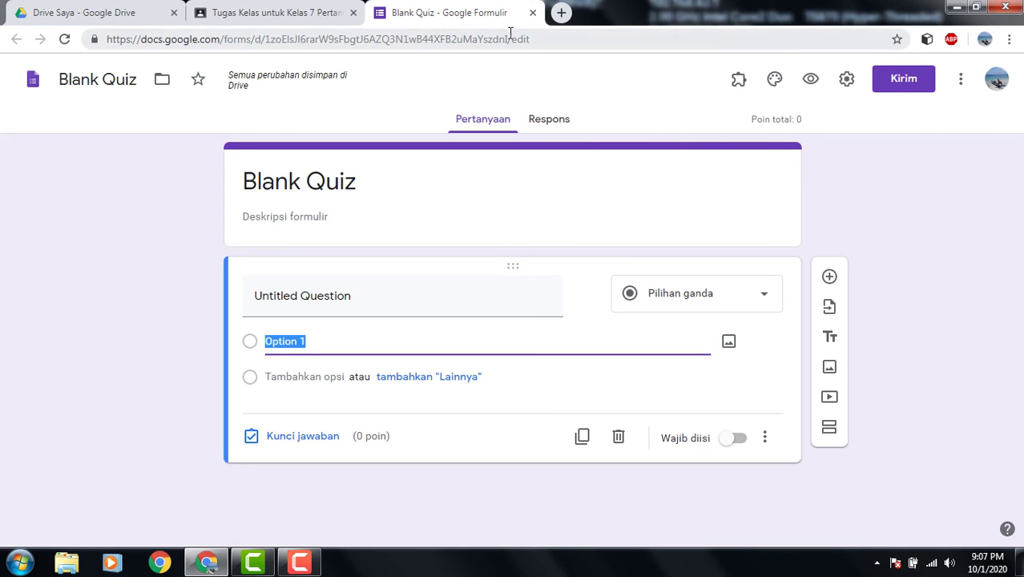
left_click(267, 13)
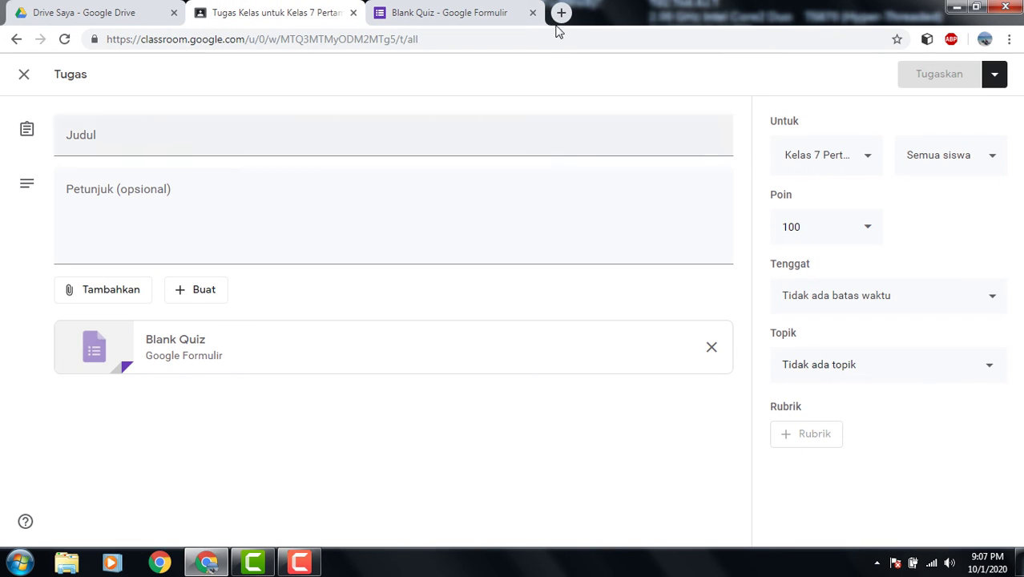
left_click(533, 13)
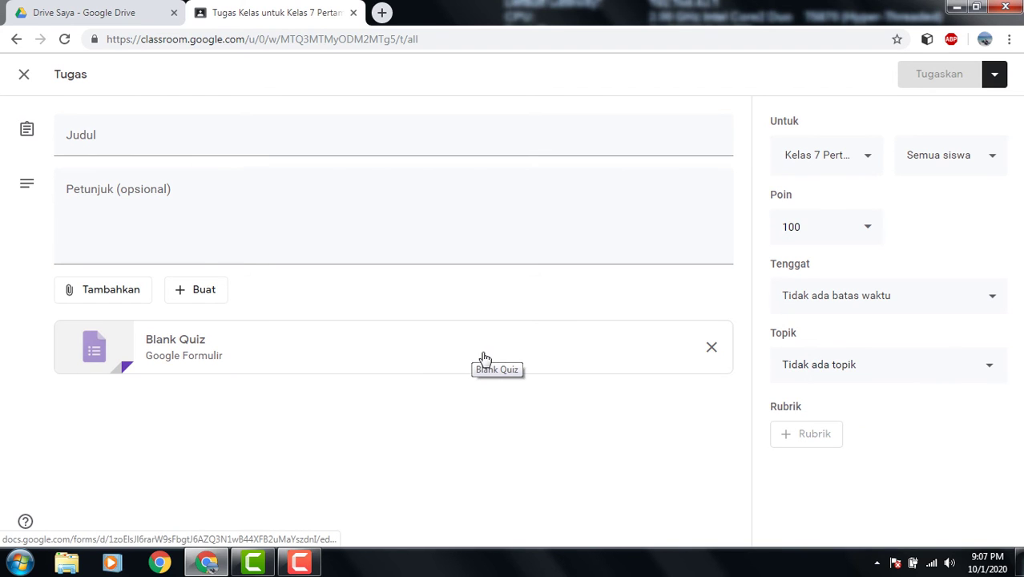
Step: View the points options of the quiz assignment and leave the assignment without posting it
left_click(871, 235)
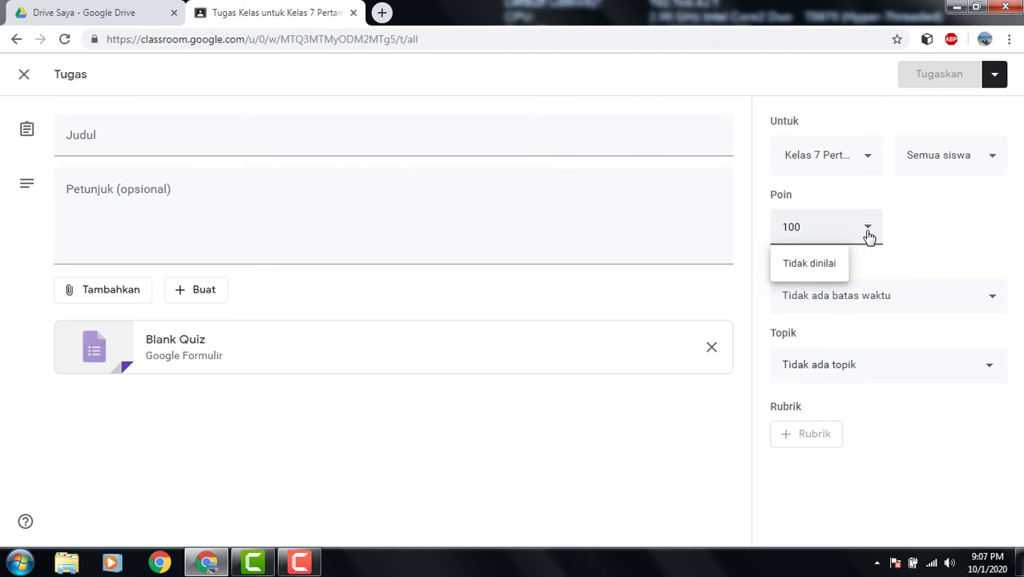
left_click(934, 217)
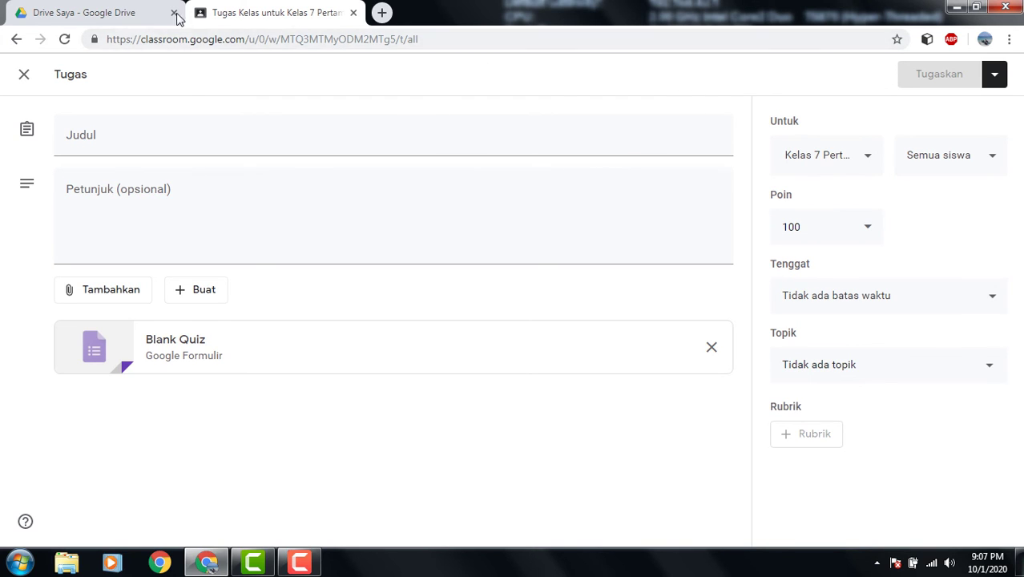
left_click(24, 78)
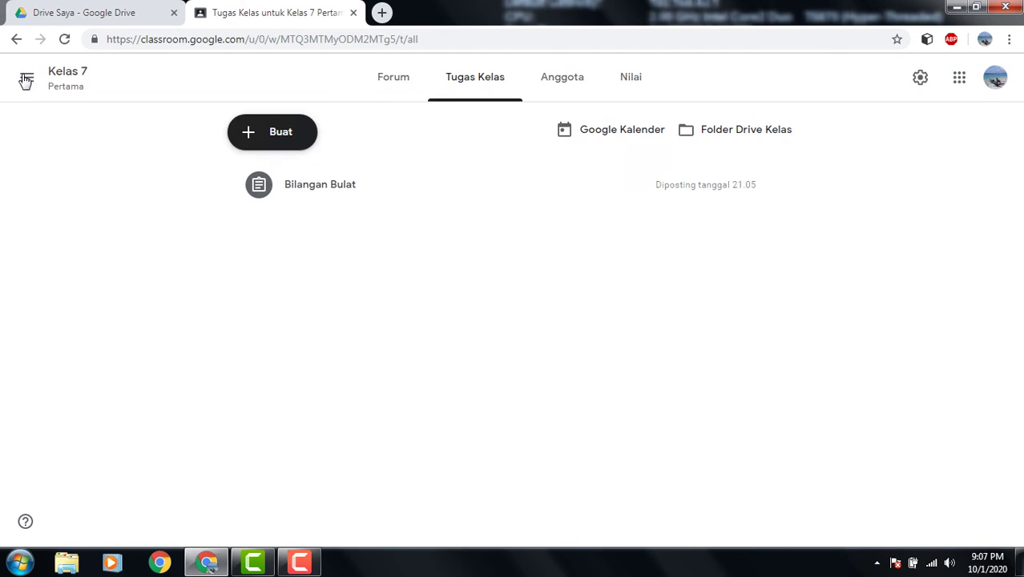
Step: Start a new Materi post in the class's Tugas Kelas and title it "Bilangan Bulat"
left_click(247, 133)
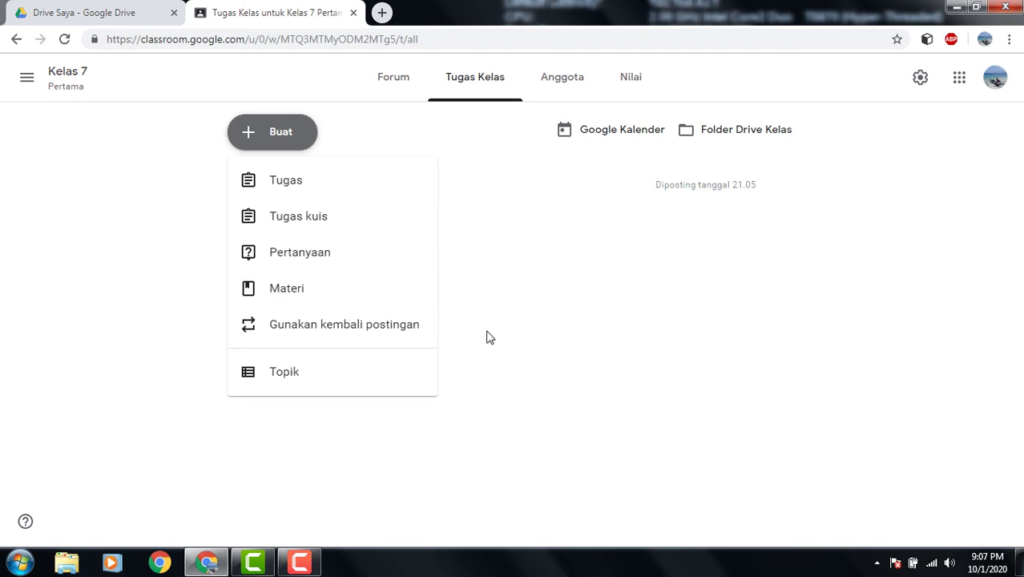
left_click(286, 290)
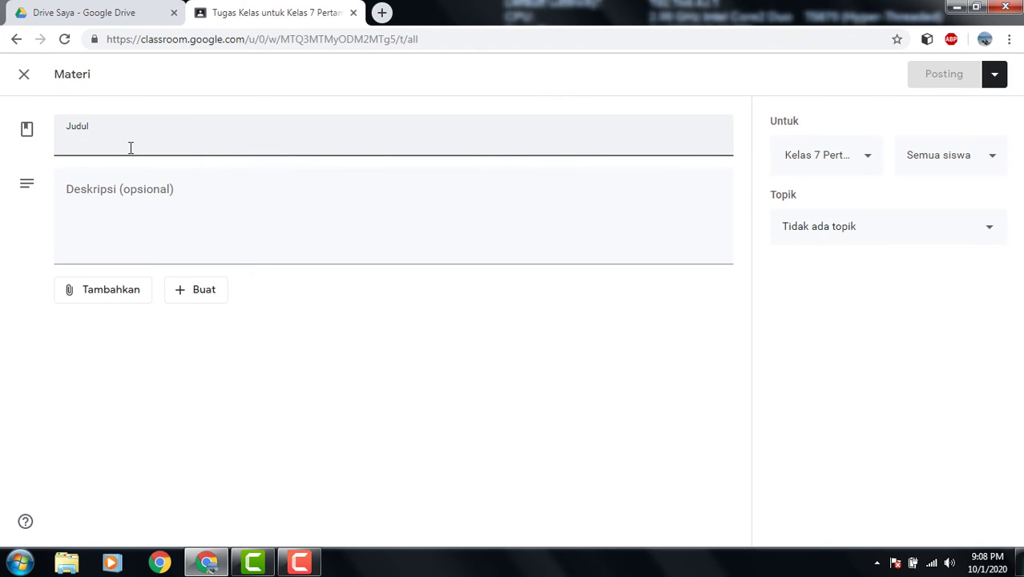
type("B")
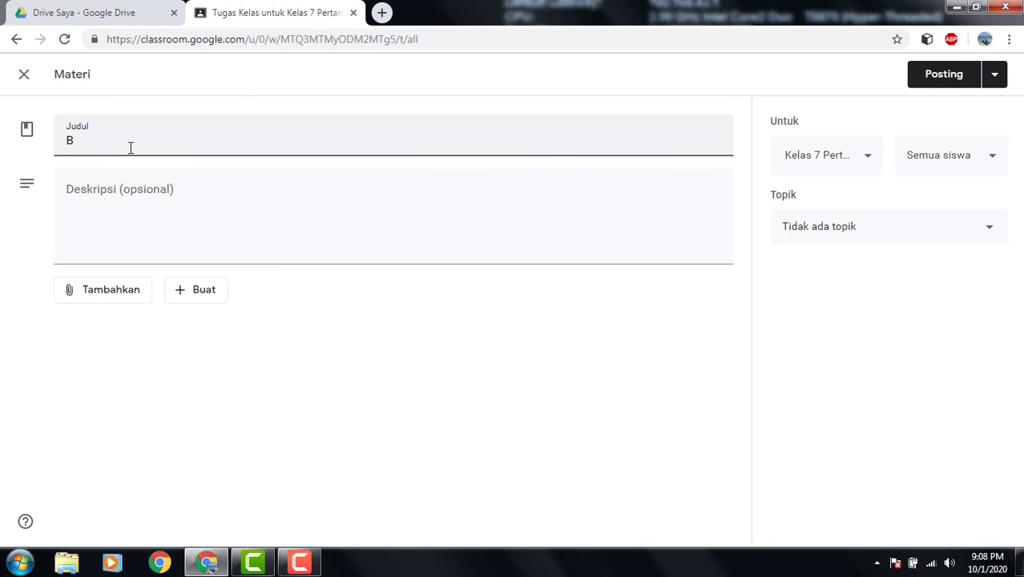
type("ilangan Bulat")
left_click(117, 229)
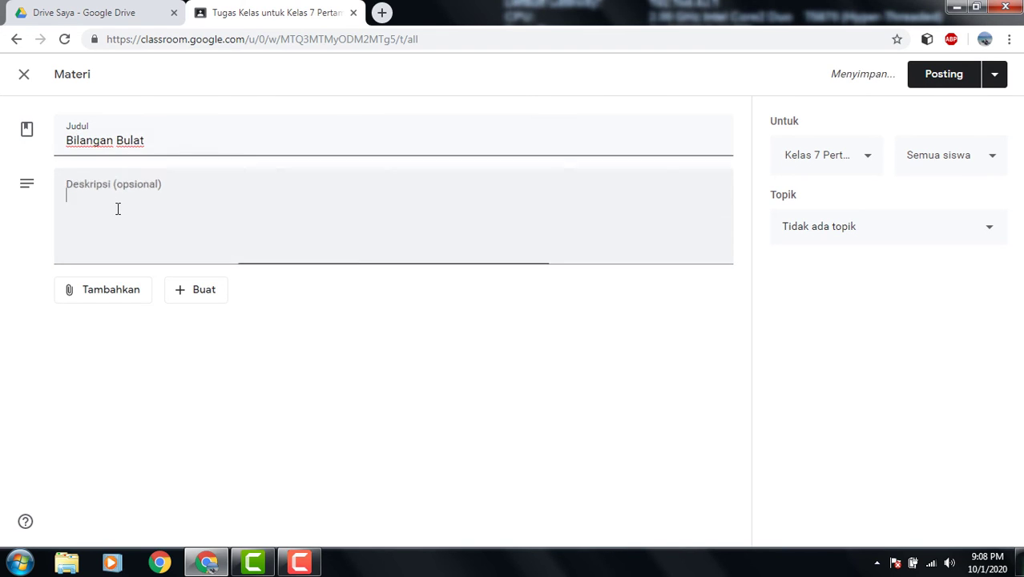
Step: Attach Kelas_07_SMP_Pendidikan_Agama_Kristen_dan_Budi_Pekerti_Siswa_2017.pdf from Drive Saya to the material
left_click(112, 293)
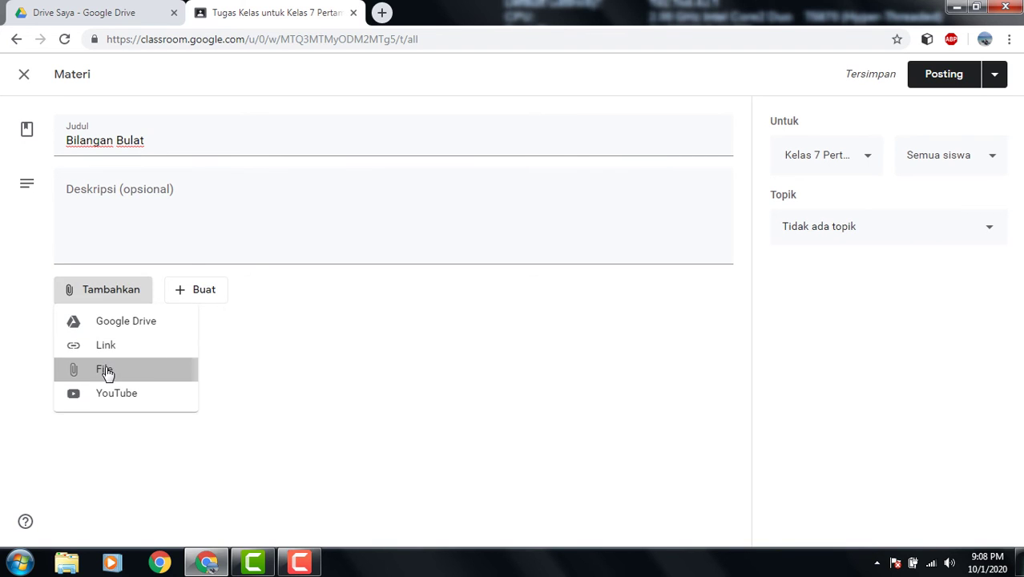
left_click(105, 370)
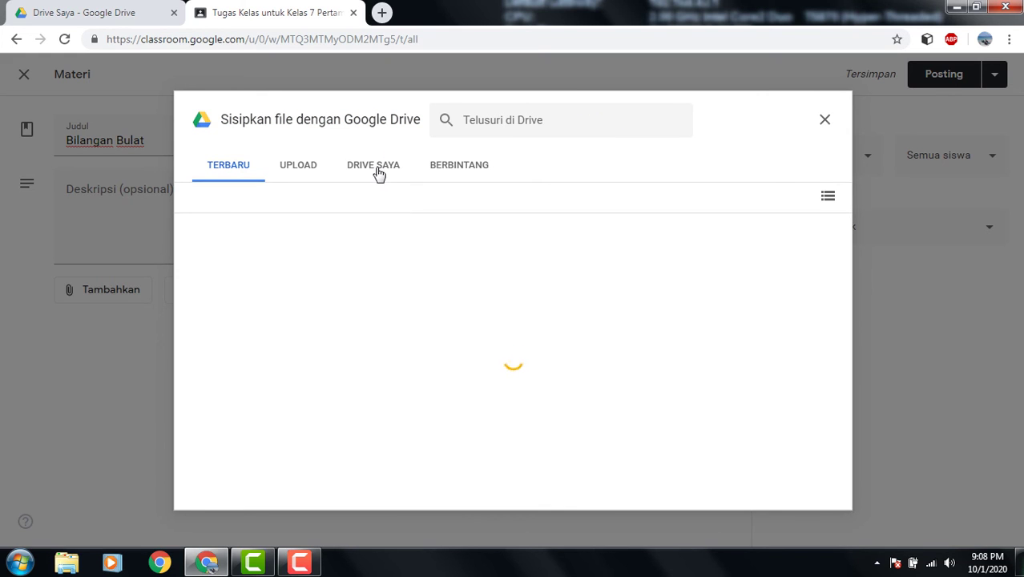
left_click(379, 175)
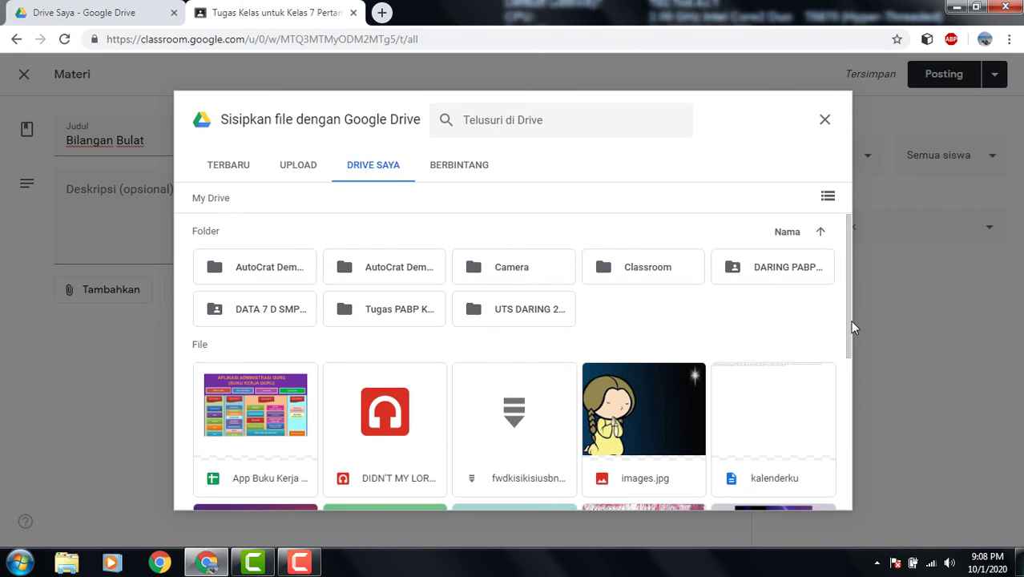
left_click_drag(849, 322, 850, 425)
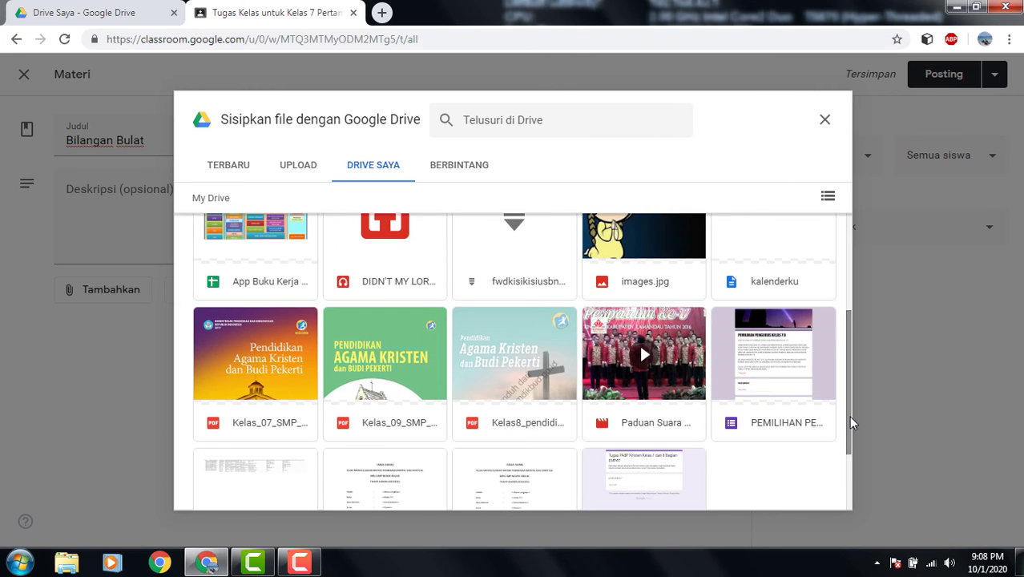
left_click(276, 358)
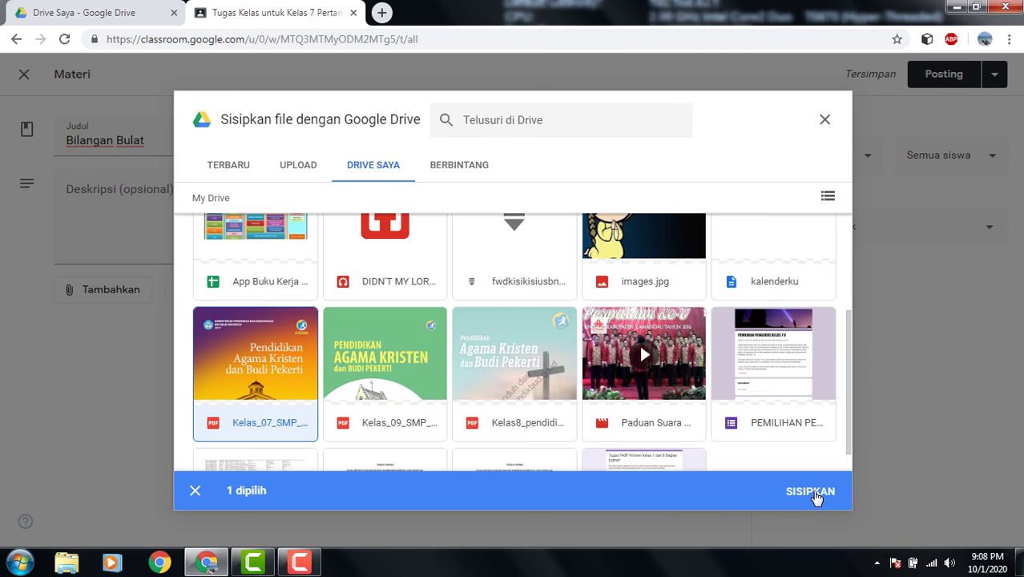
left_click(814, 494)
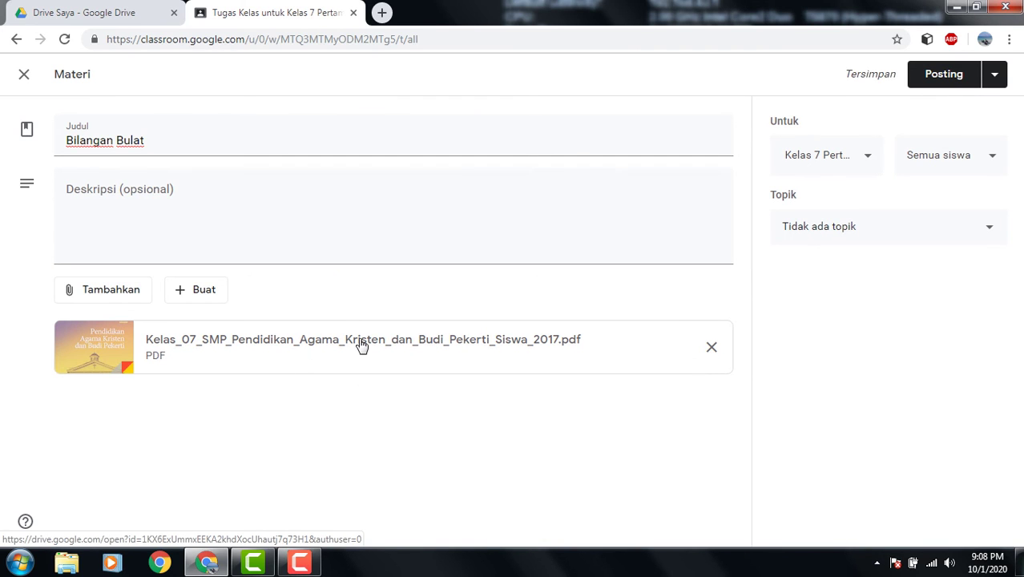
Step: Enter the description "Silahkan Cetak atau baca secara online Buku Elektronik tersebut. Bacalah BAB I" and post the material, dismissing the Windows color scheme prompt
left_click(92, 189)
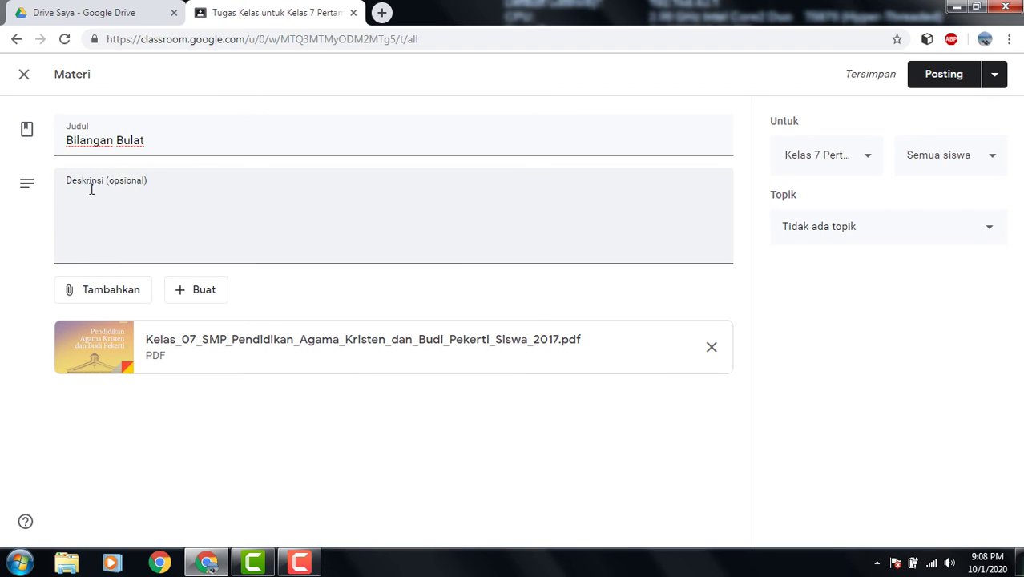
type("Silahkan C")
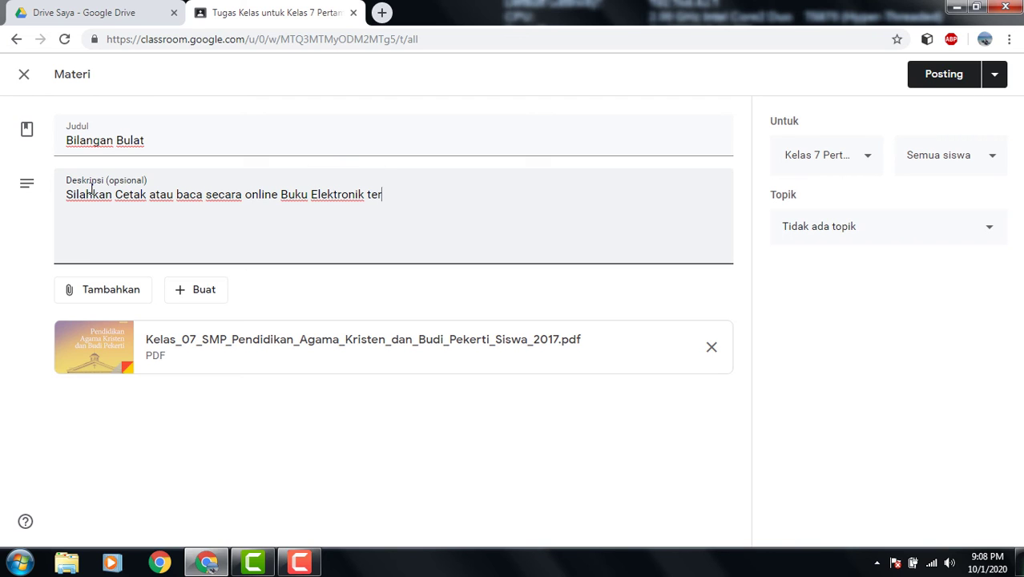
type(".  ")
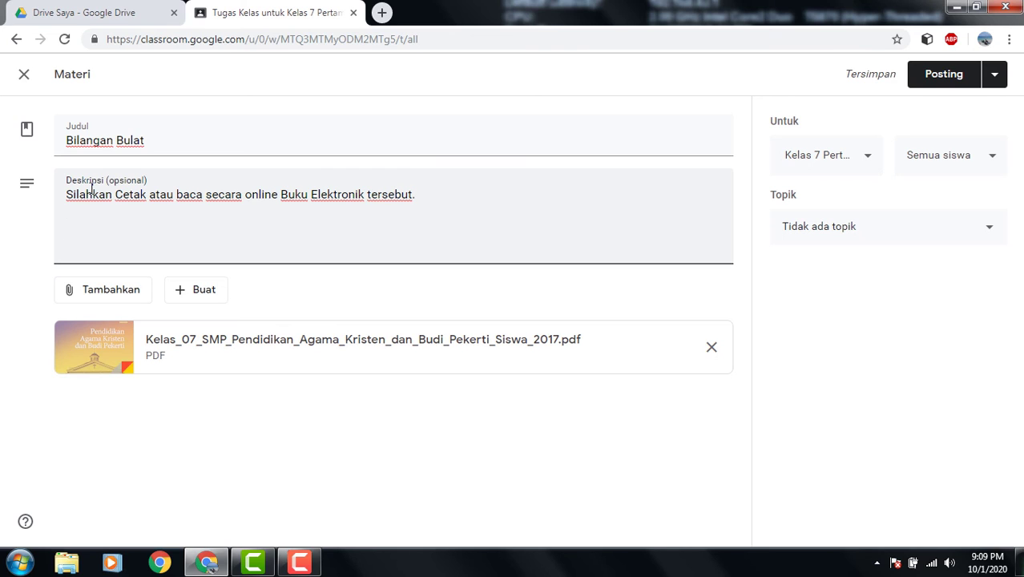
type("Bacalah")
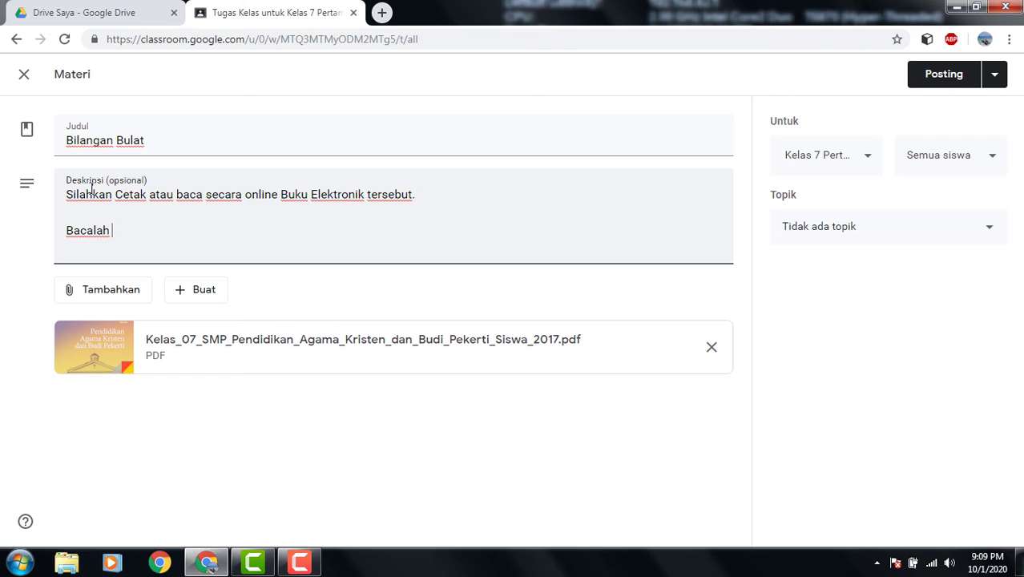
type(" BAB I")
left_click(944, 76)
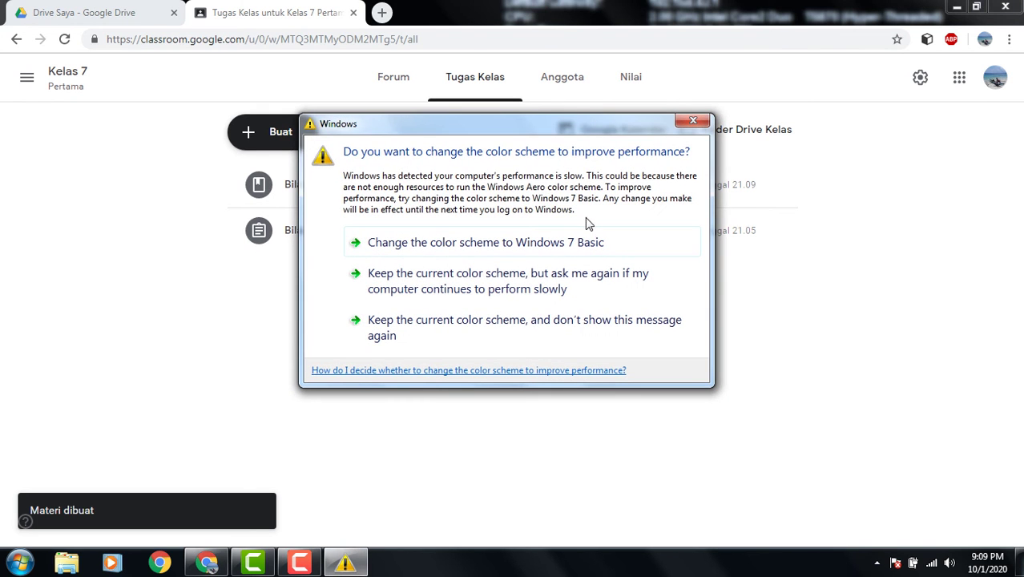
left_click(689, 122)
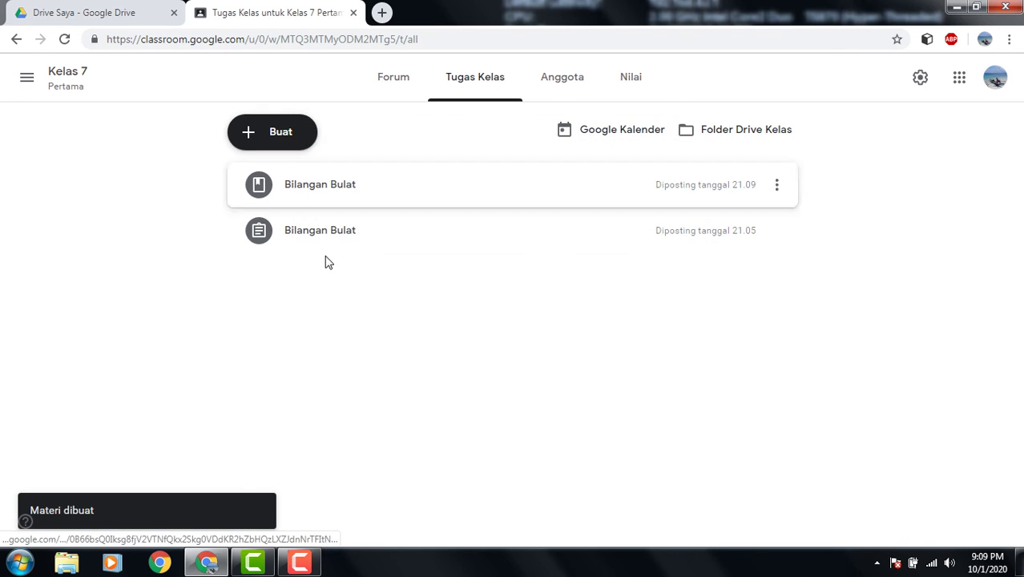
Step: View the options for creating classwork, the class's Anggota list and the Undang siswa dialog, without inviting any students
left_click(249, 134)
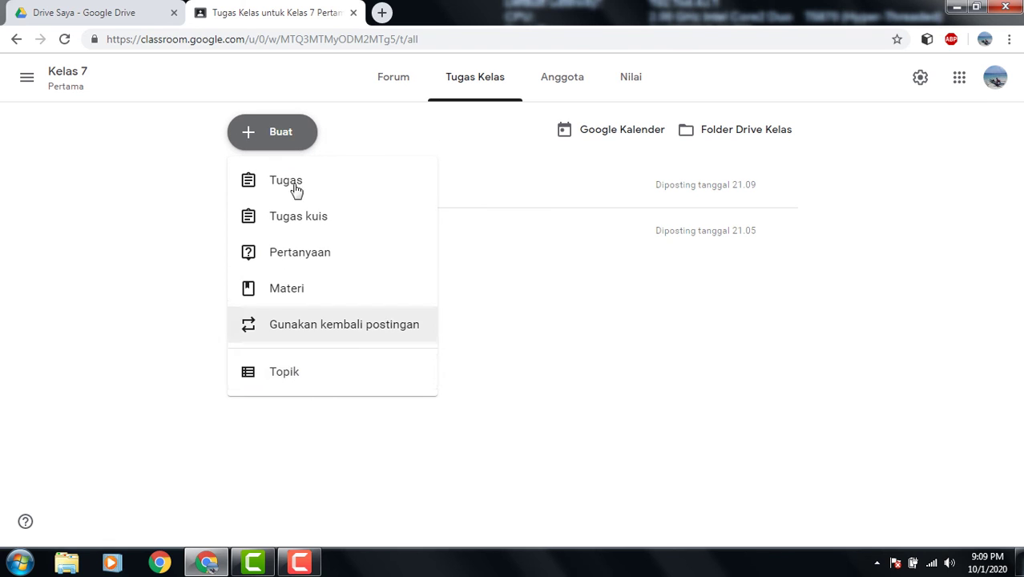
left_click(386, 124)
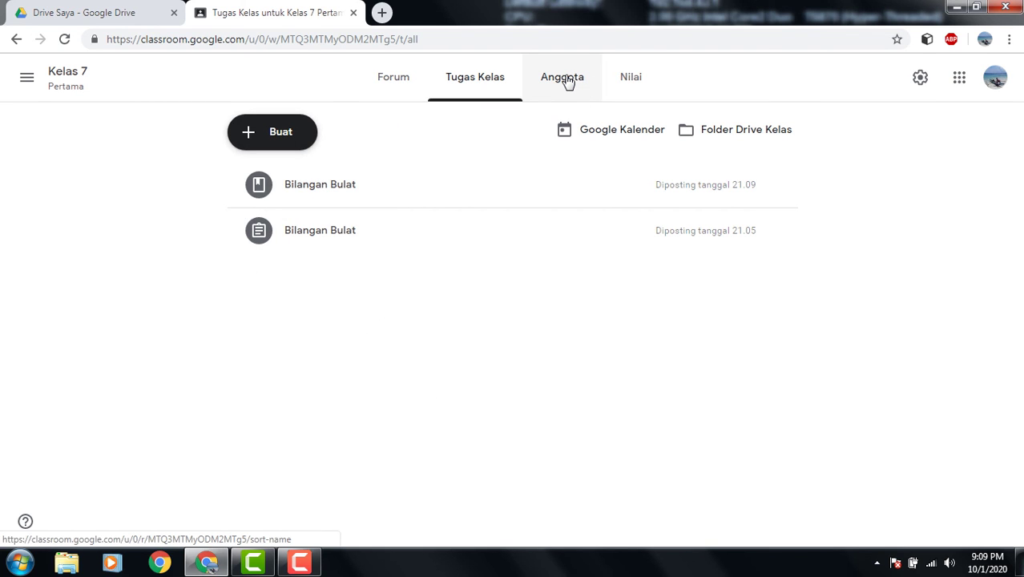
left_click(566, 81)
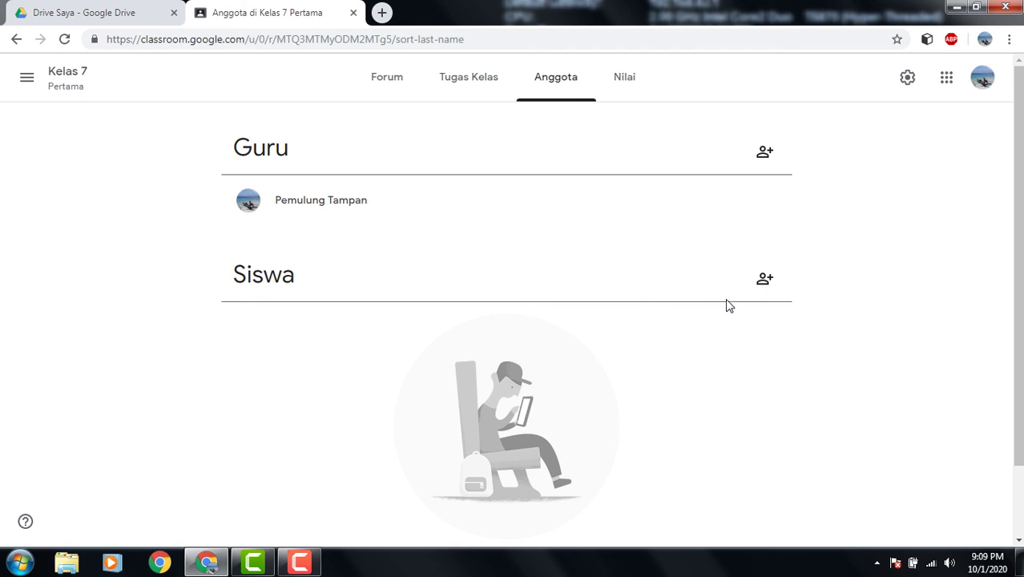
left_click(763, 280)
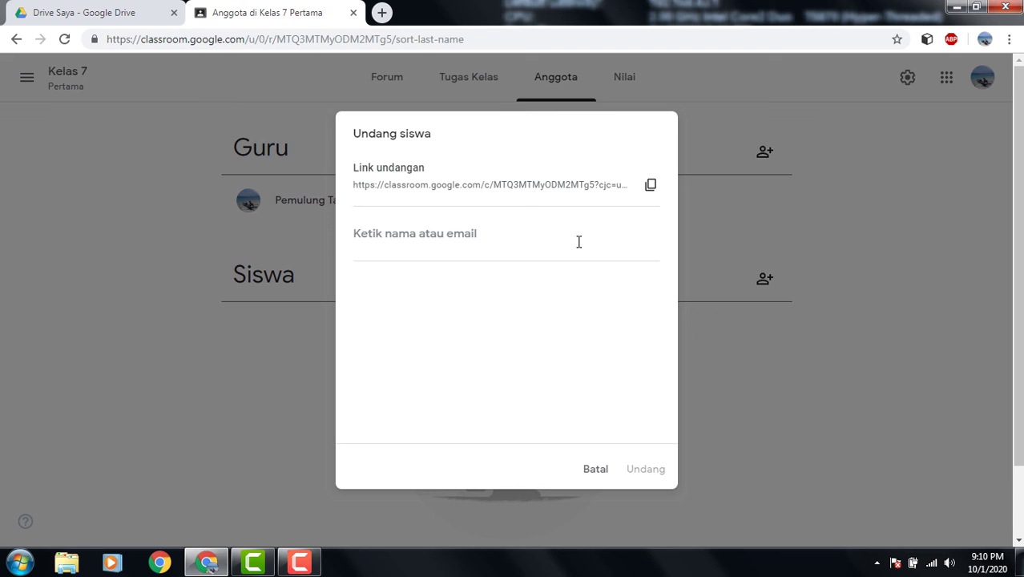
left_click(593, 470)
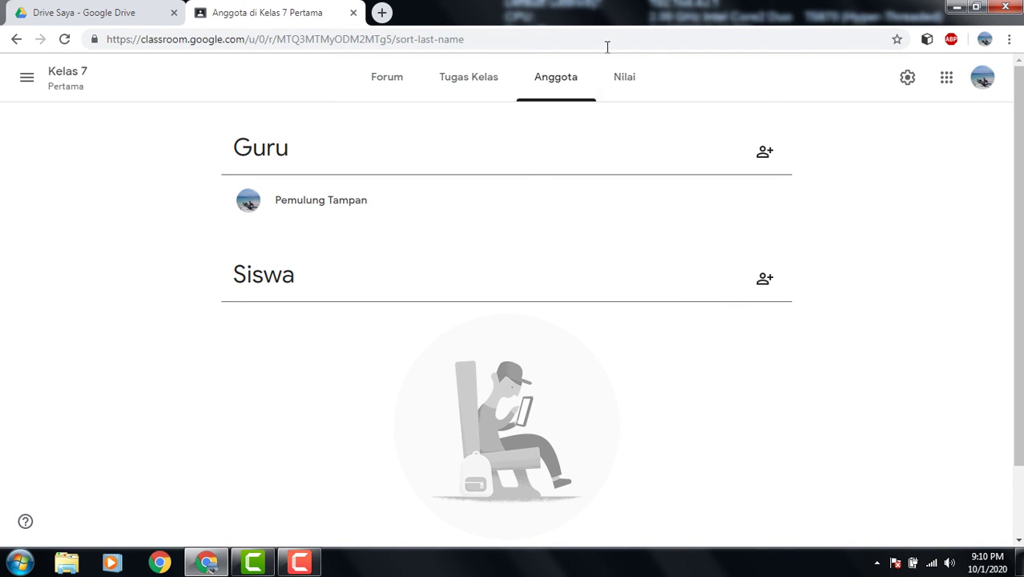
Step: View the class's Nilai page, look at Drive Saya in Google Drive, and return to Classroom
left_click(629, 82)
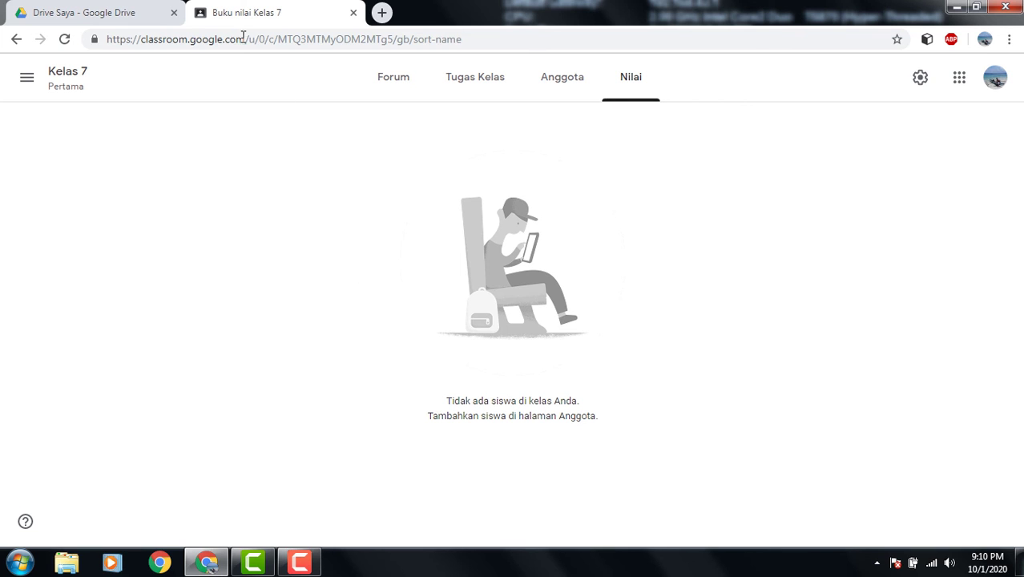
left_click(125, 12)
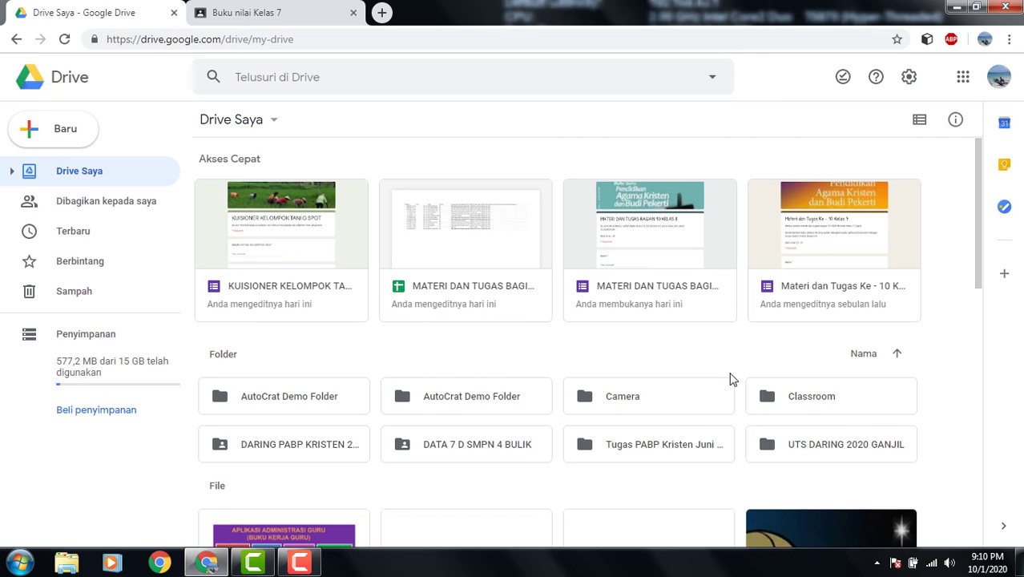
left_click(297, 11)
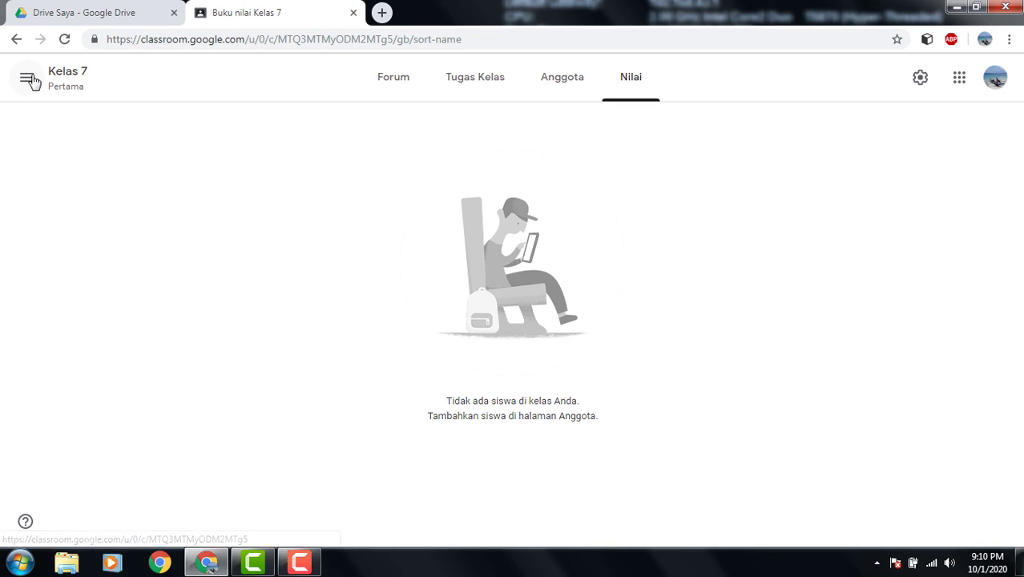
Step: Return to the Classroom class list and open the existing class KELAS 7 PERTAMA with the orange theme
left_click(27, 77)
left_click(82, 93)
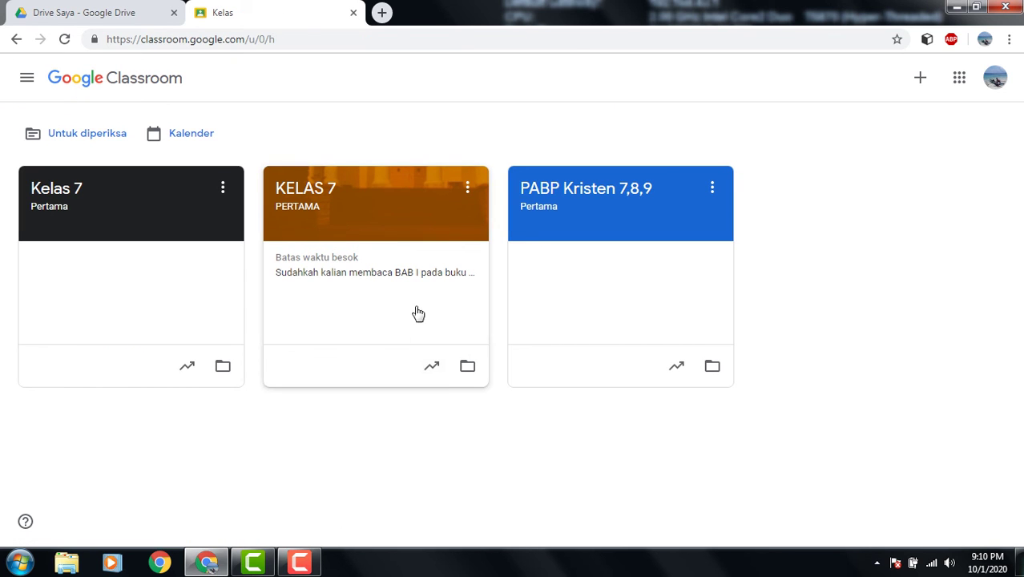
left_click(425, 220)
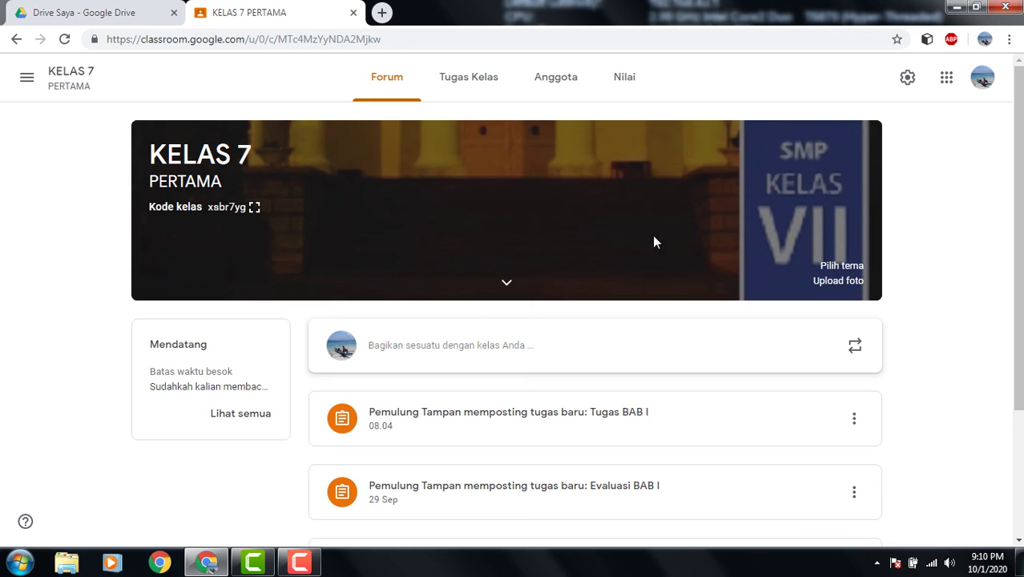
Step: Look over the Forum posts of the KELAS 7 PERTAMA class and view its Anggota list
scroll(1021, 178, "down", 2)
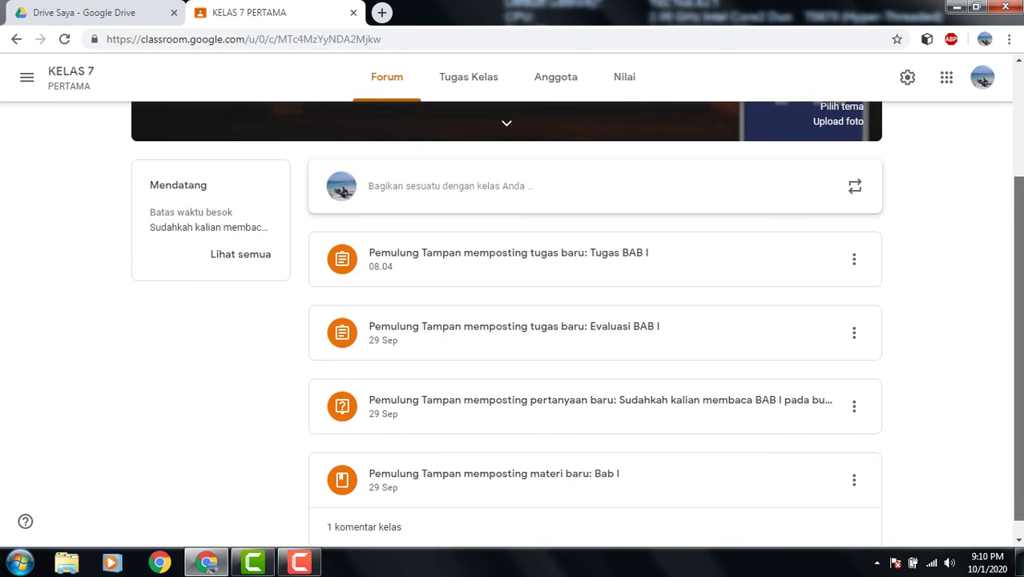
scroll(985, 128, "up", 3)
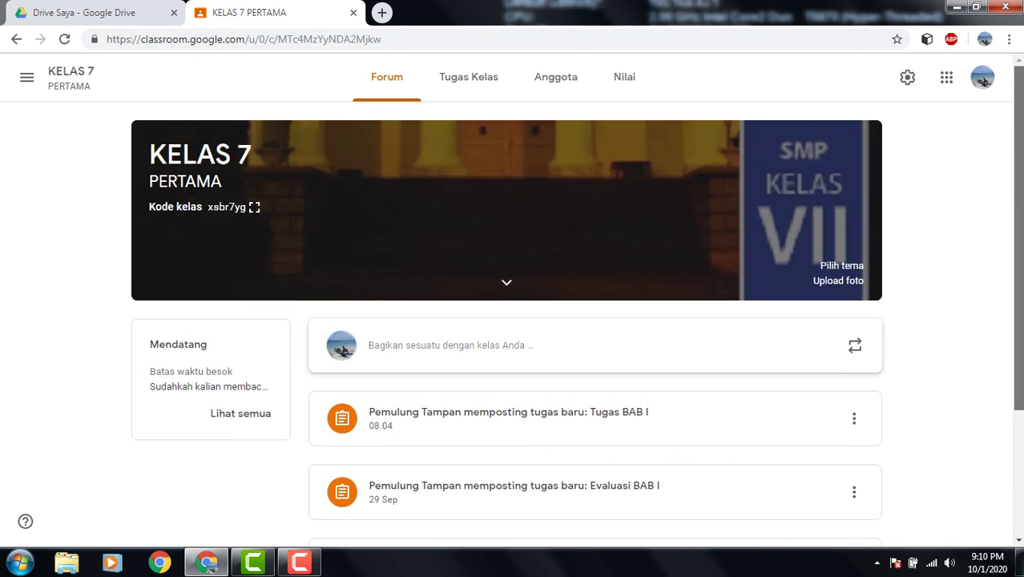
left_click(569, 80)
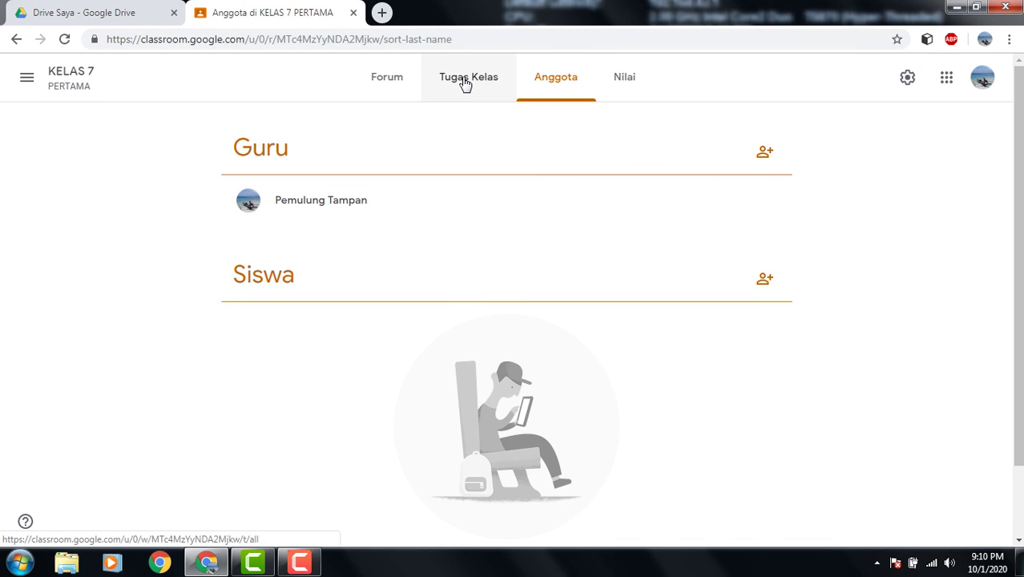
Step: View the Evaluasi BAB I assignment in Tugas Kelas, opening its attached UTS PABP Kristen document and closing it again
left_click(465, 81)
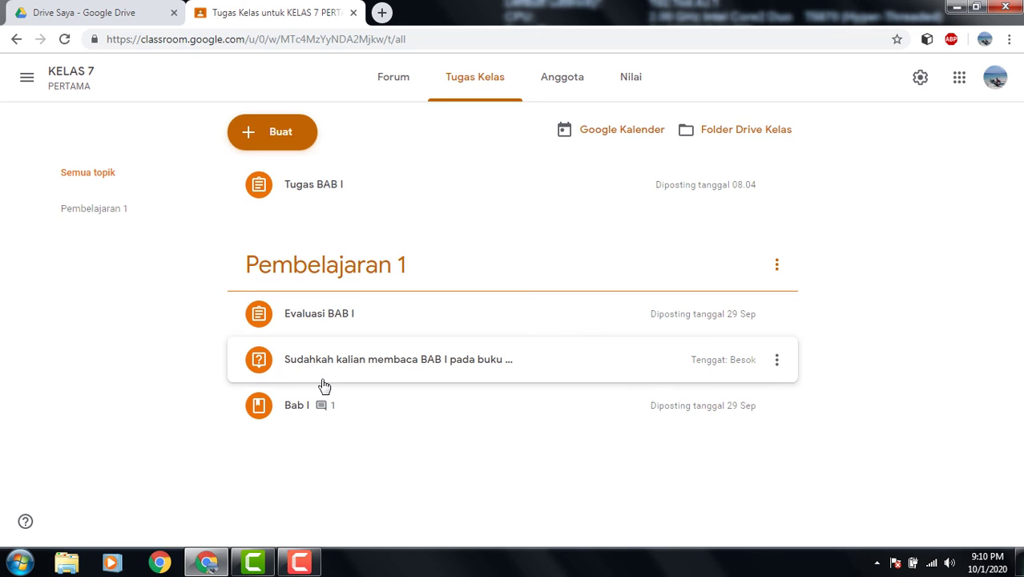
left_click(323, 320)
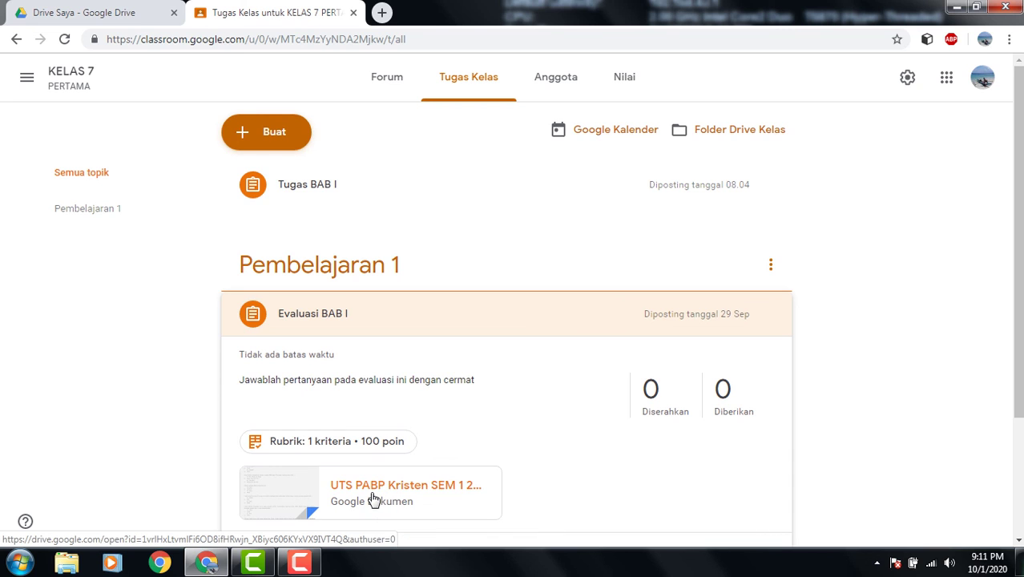
left_click(373, 498)
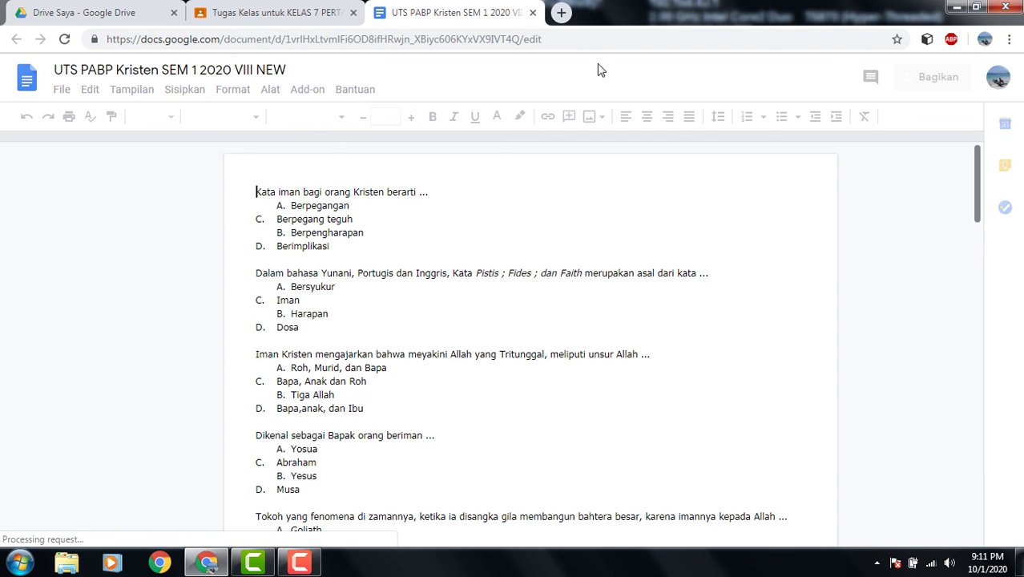
left_click(532, 13)
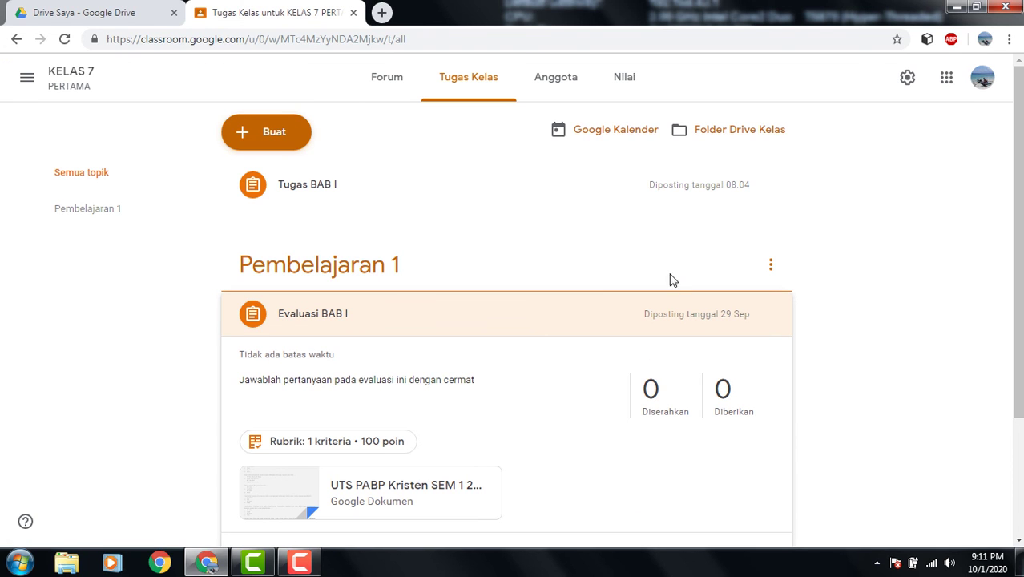
Step: View the class's Anggota and Nilai pages, and return to the Kelas overview
left_click(559, 84)
left_click(625, 80)
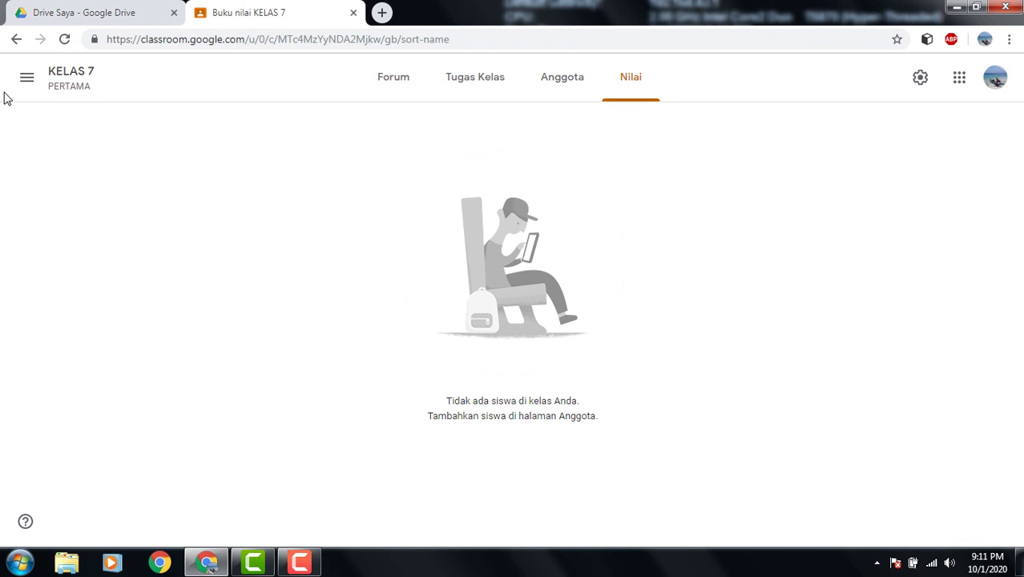
left_click(26, 80)
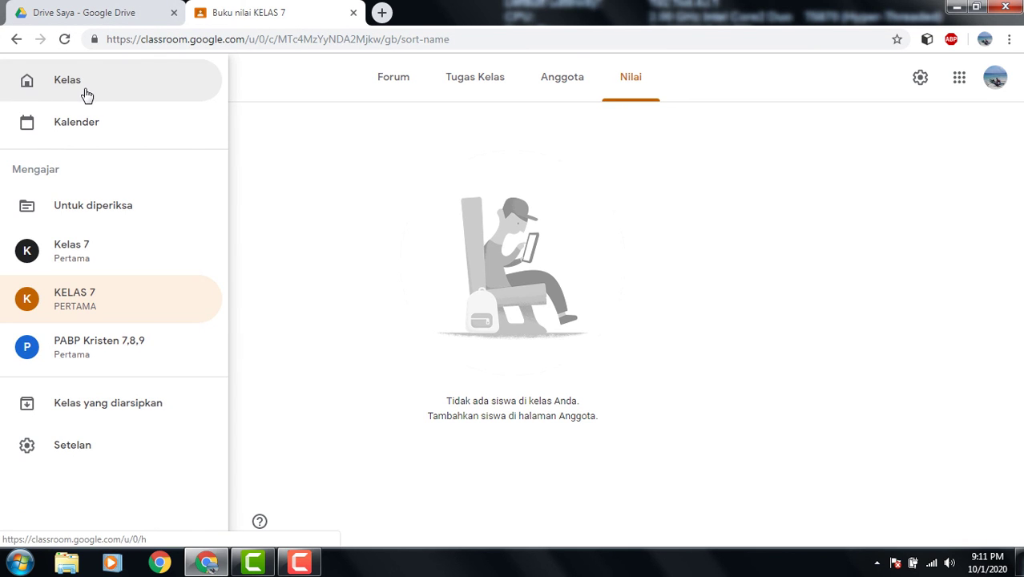
left_click(86, 93)
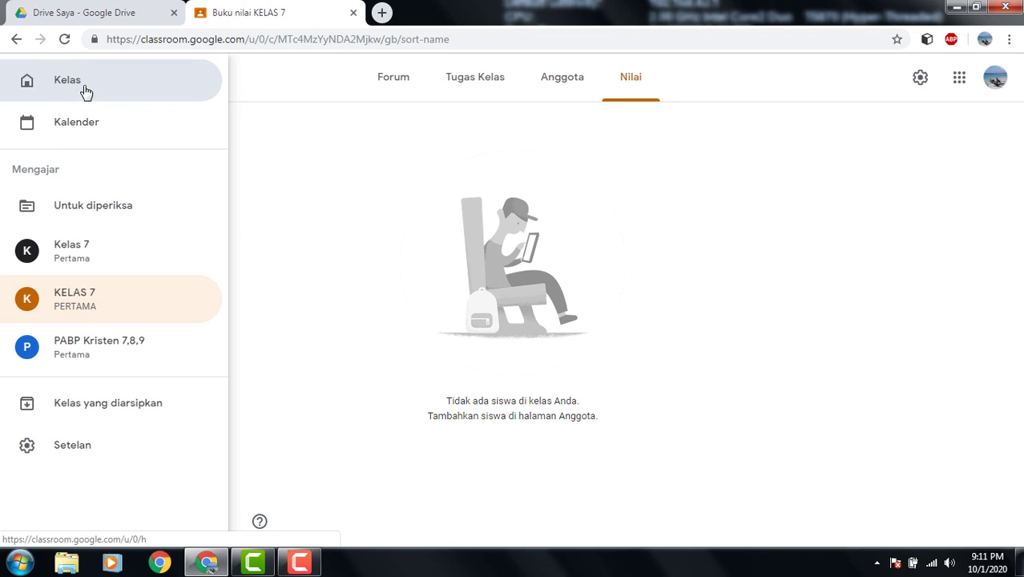